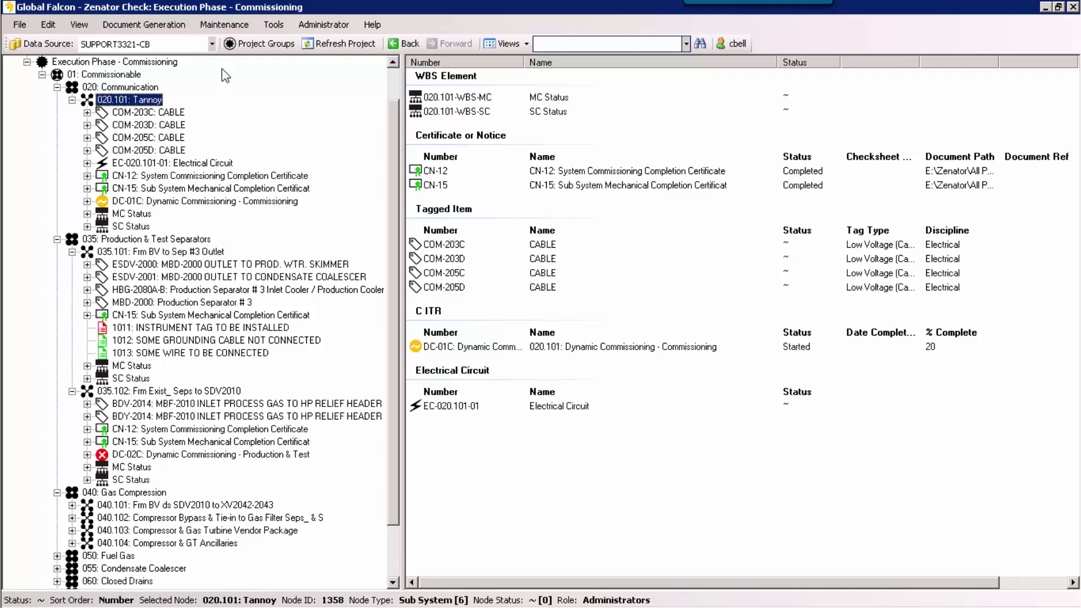
# Filter the project's templates by template type Tagged Item ITRs and node type B ITR
pyautogui.click(217, 25)
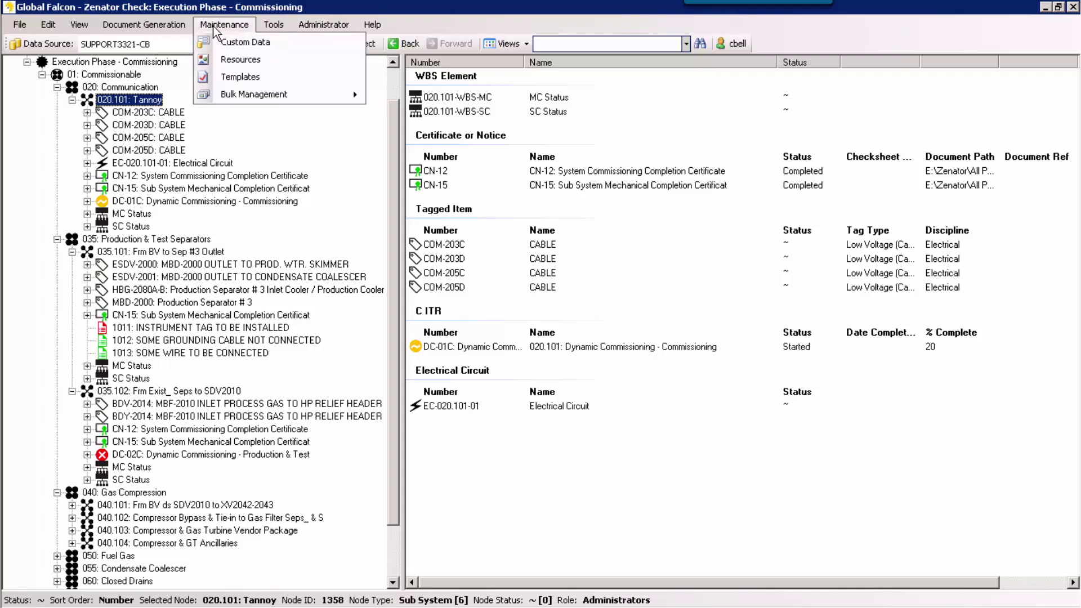
pyautogui.click(238, 76)
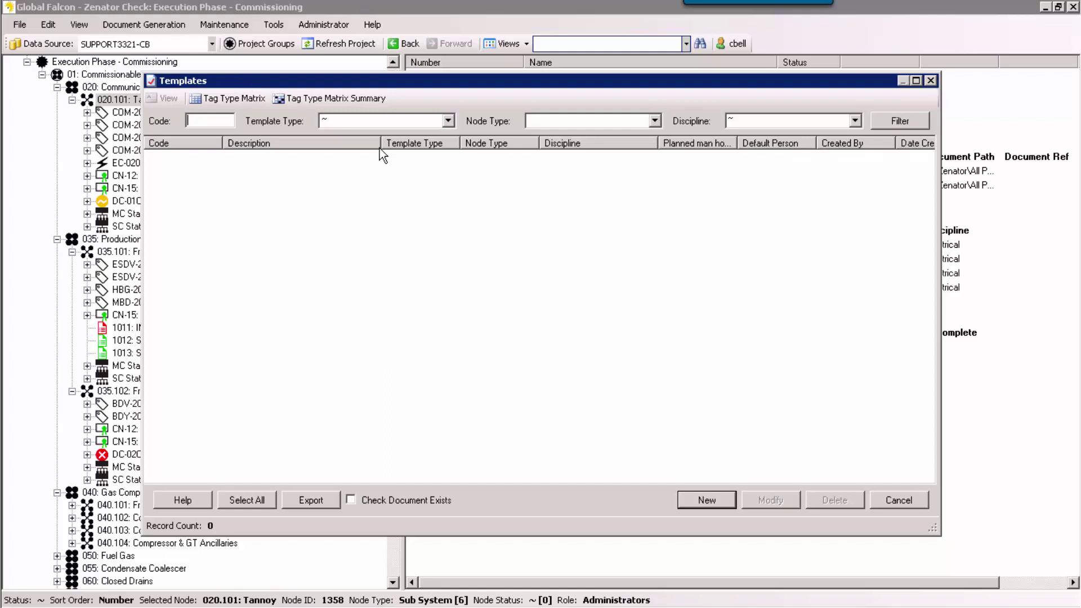
pyautogui.click(448, 121)
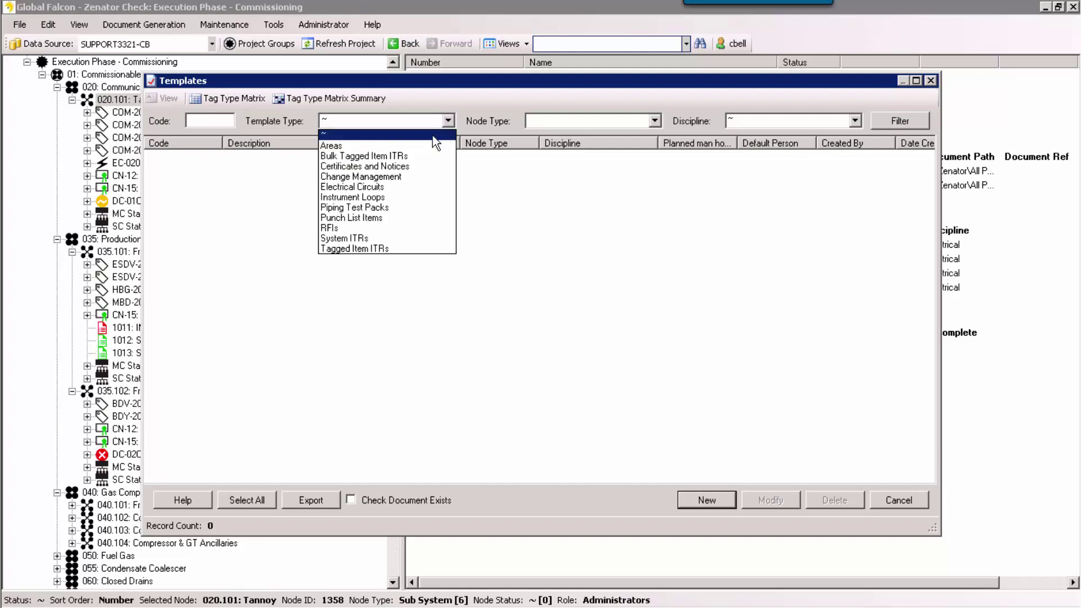
pyautogui.click(377, 249)
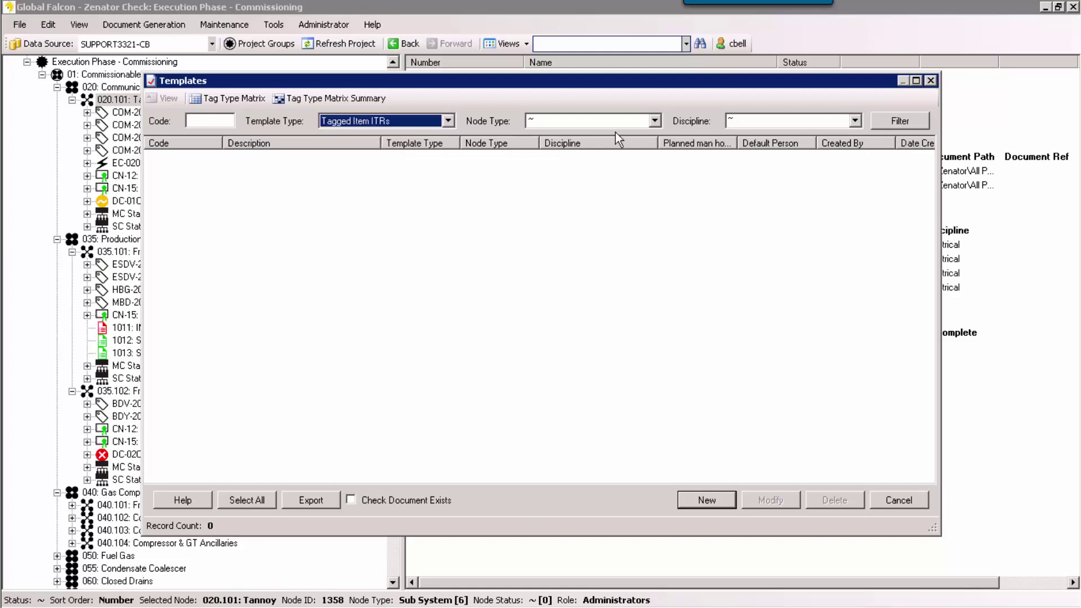
pyautogui.click(654, 123)
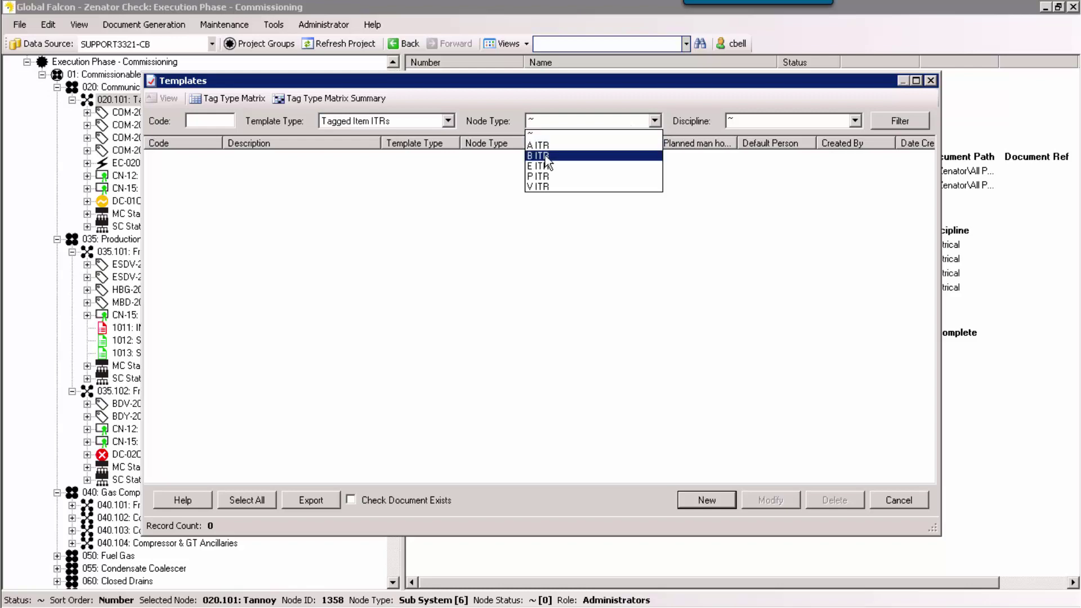
pyautogui.click(545, 156)
pyautogui.click(891, 119)
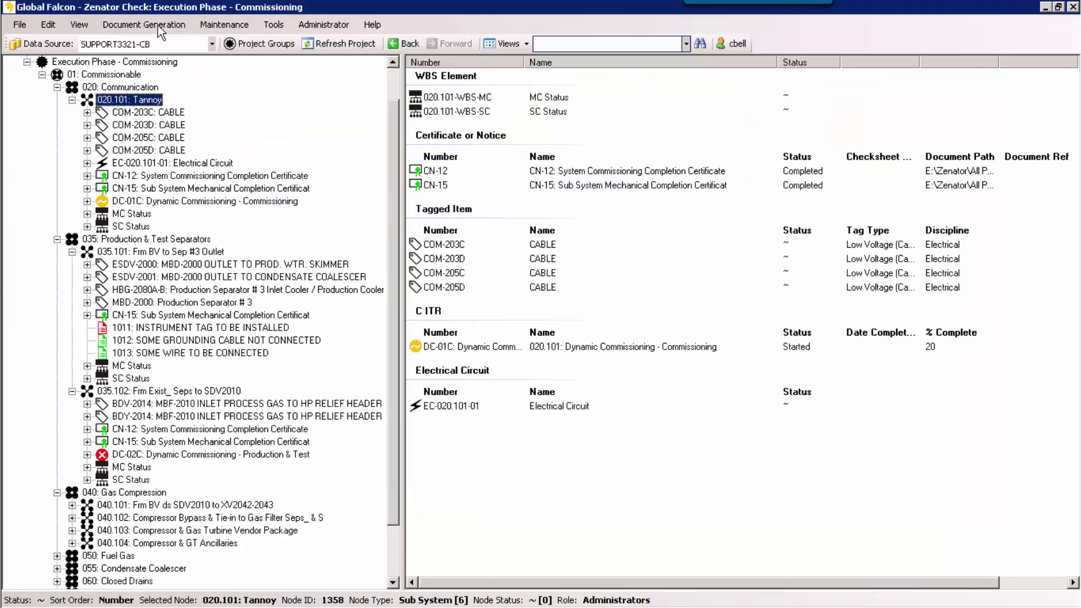
# View the B ITR templates in the Tag Type Matrix for Execution Phase - Commissioning and close the matrix
pyautogui.click(158, 24)
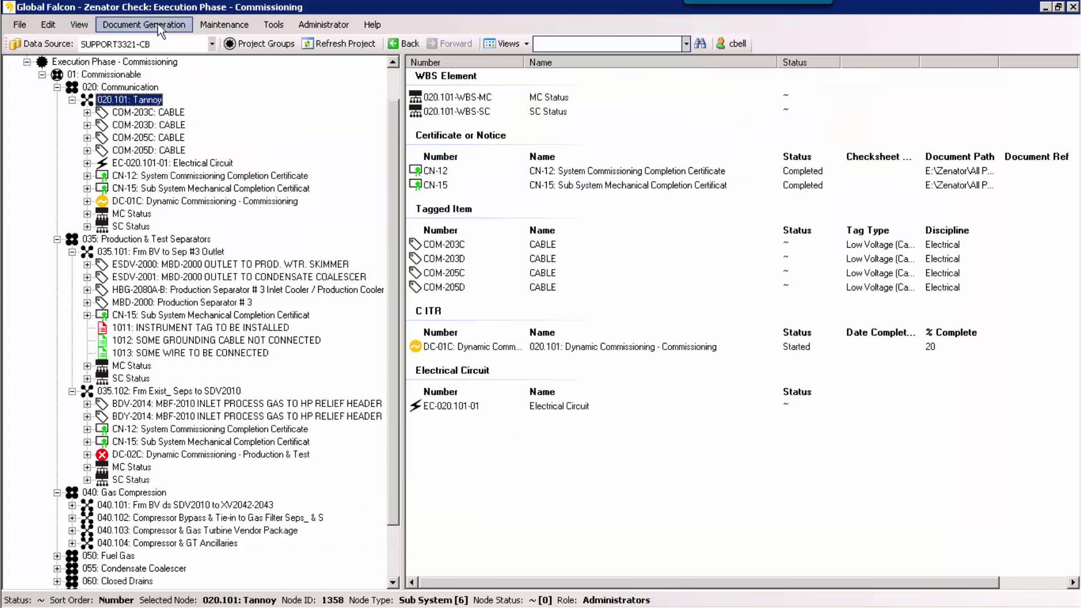
pyautogui.click(148, 124)
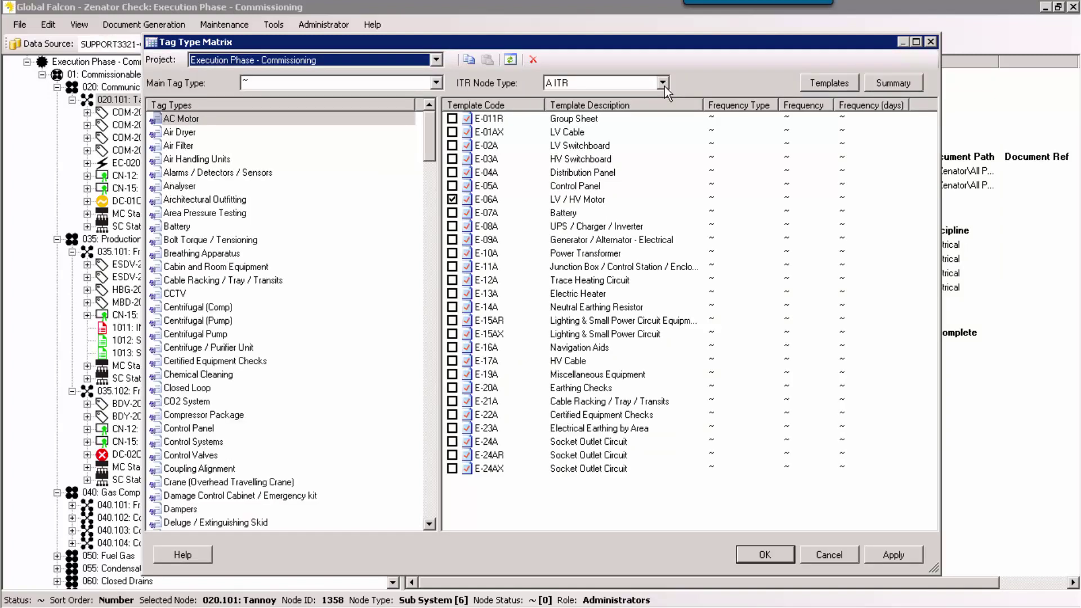
pyautogui.click(663, 84)
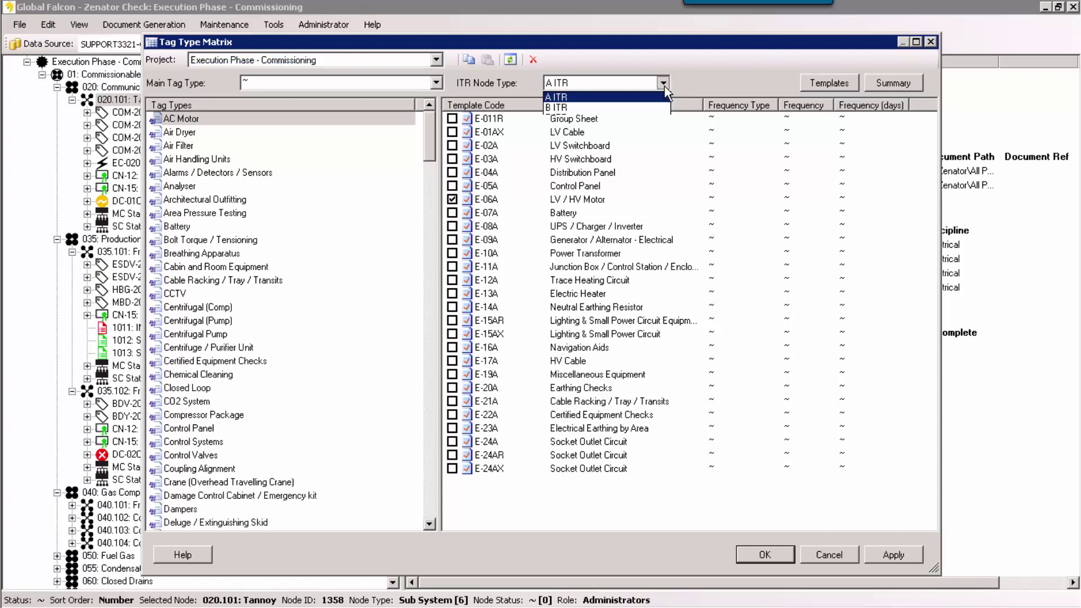
pyautogui.click(558, 108)
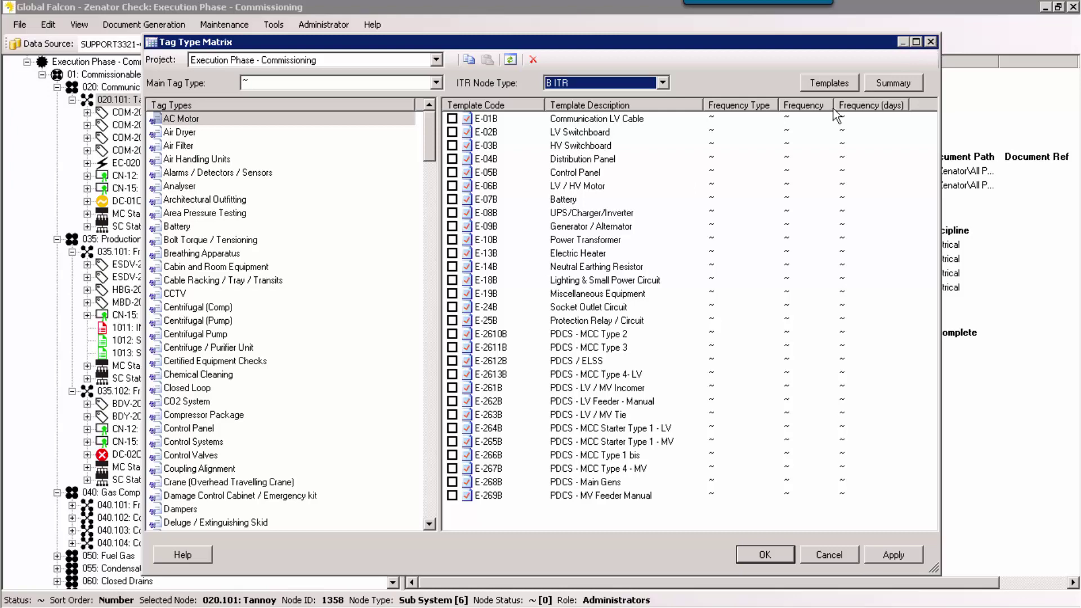
pyautogui.press('Escape')
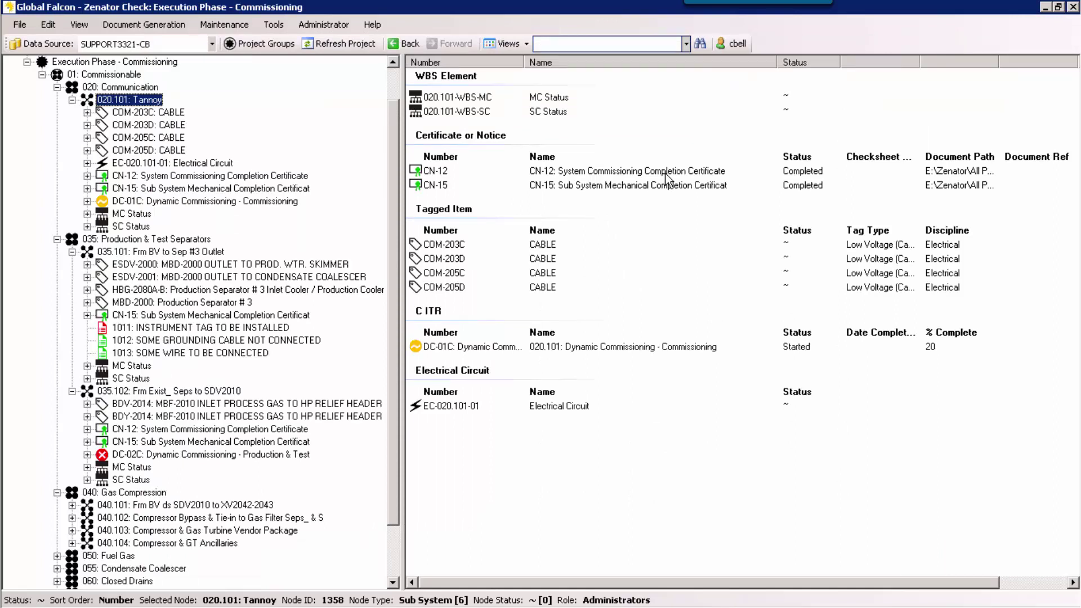
# Preview the ITR and Checksheet Generation Wizard for node type B ITR up to its Systems page and close it
pyautogui.click(162, 29)
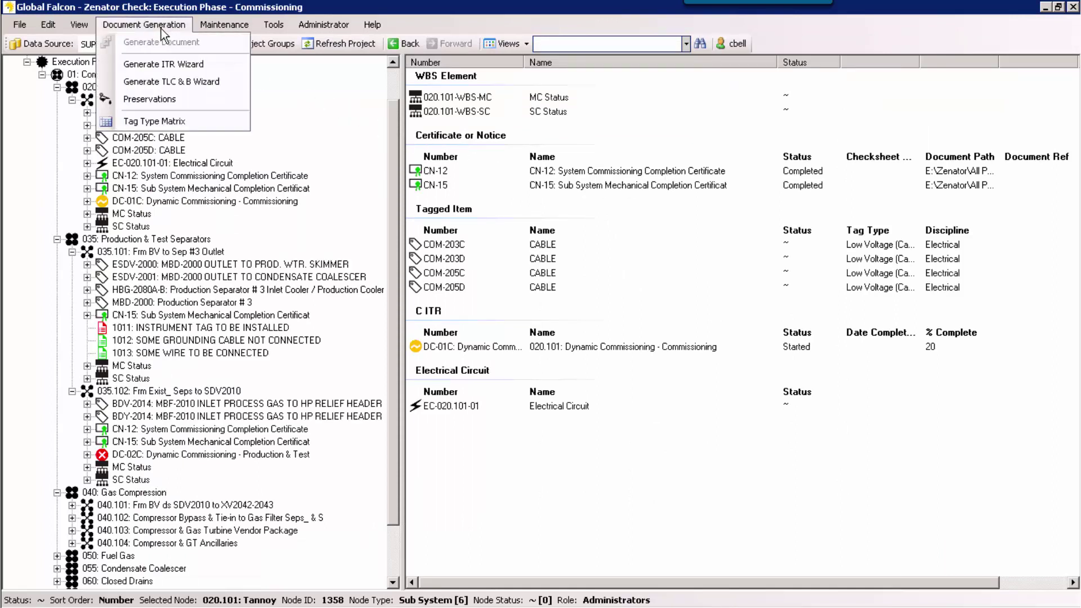
pyautogui.click(157, 64)
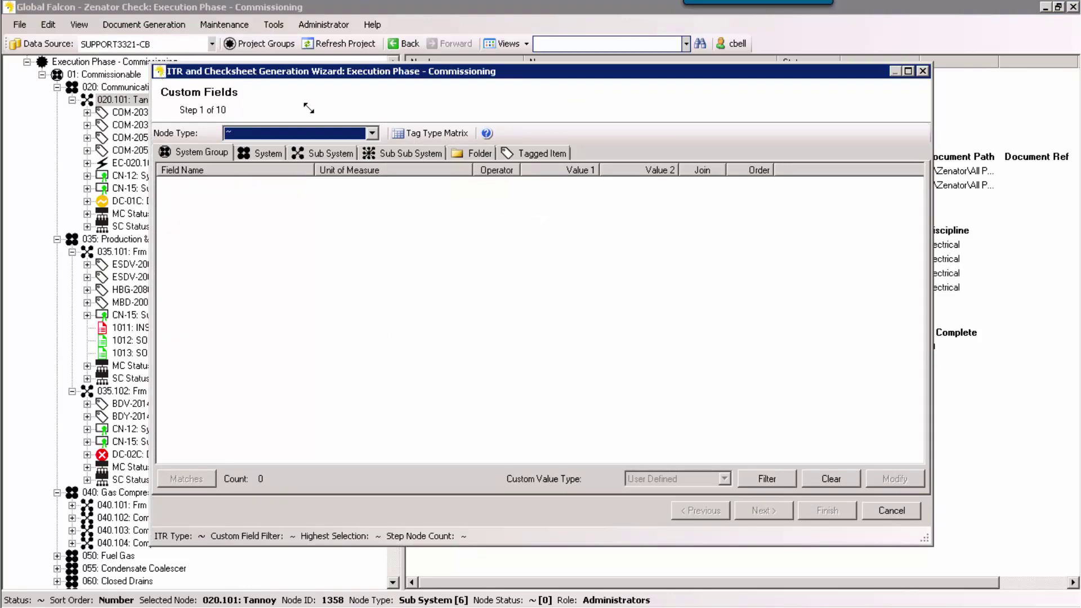
pyautogui.click(372, 134)
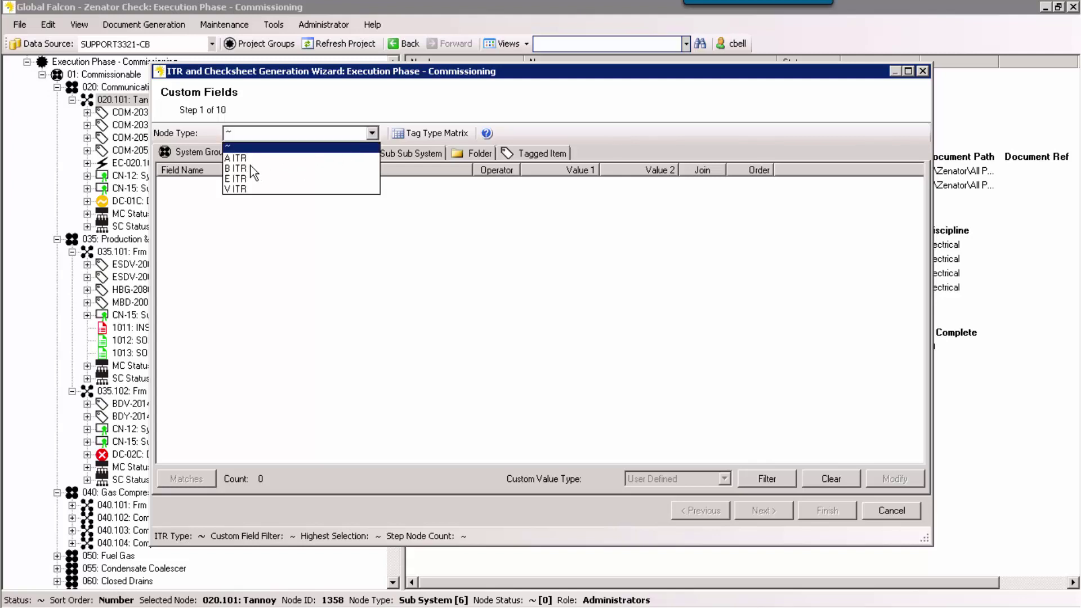
pyautogui.press('Return')
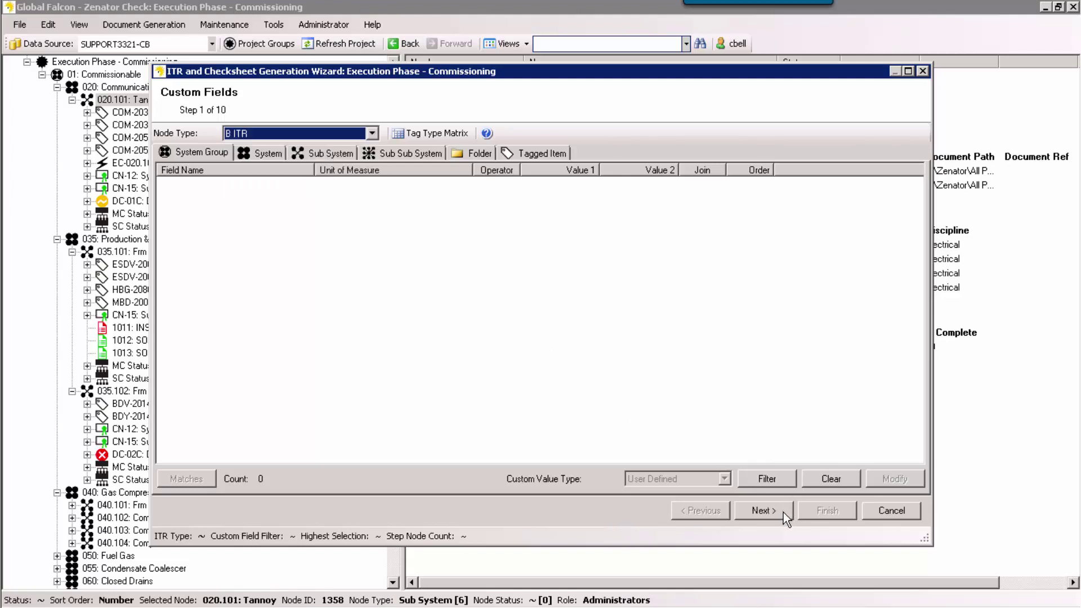
pyautogui.click(783, 513)
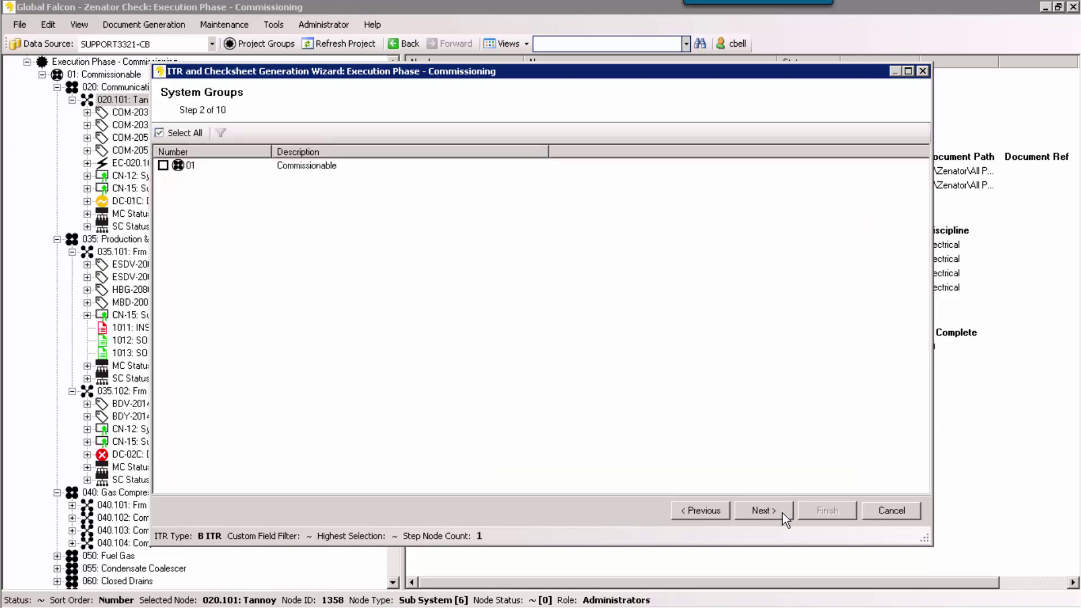
pyautogui.click(779, 514)
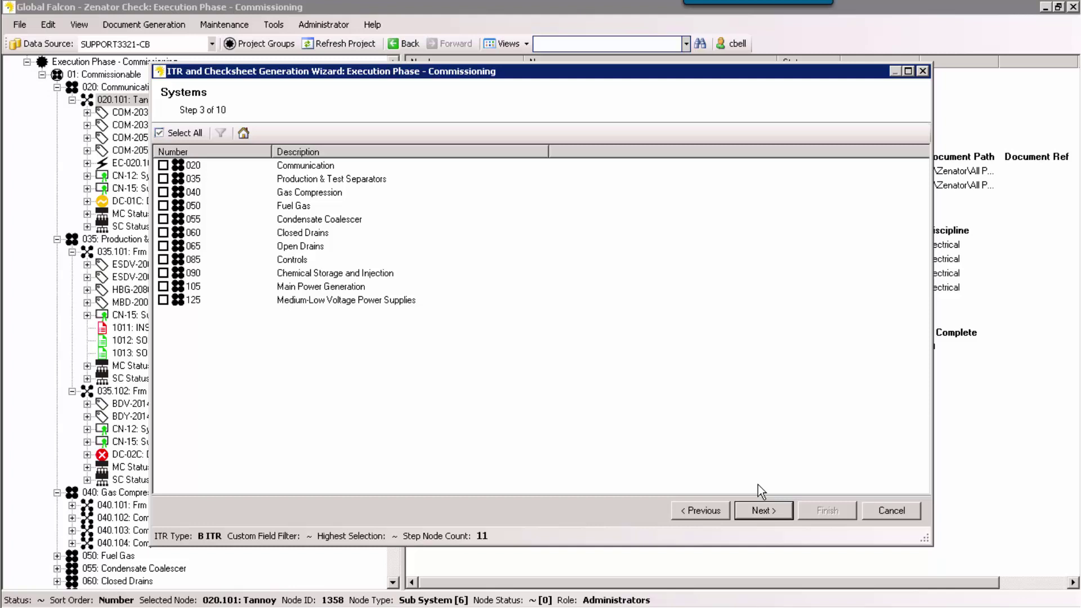
pyautogui.click(924, 72)
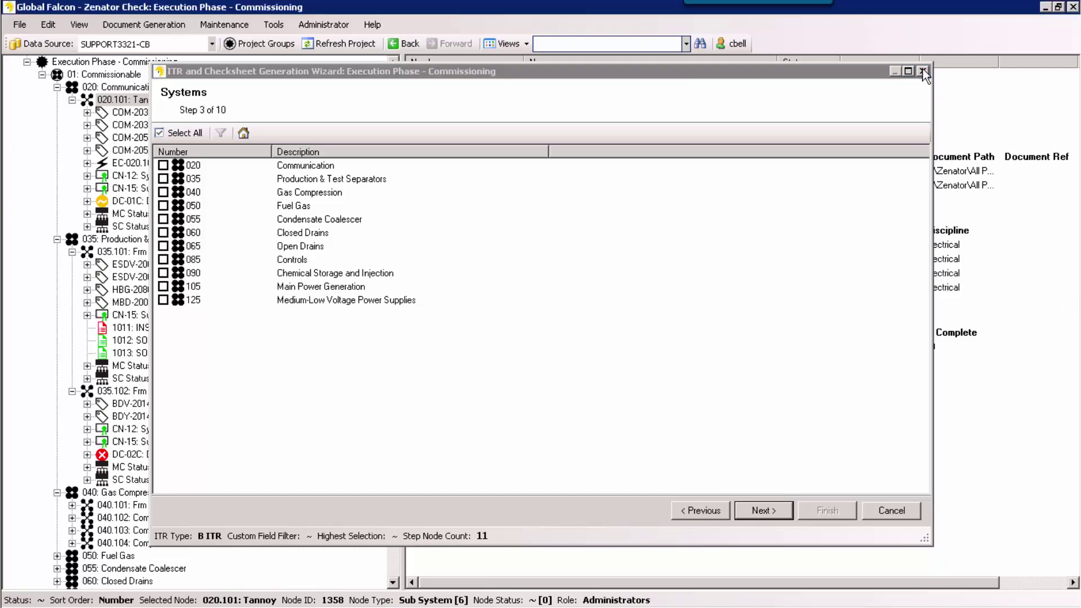
# Examine the ITRs under cables COM-203C and COM-203D, including the documents beneath COM-203C's E-01B, and collapse both cables
pyautogui.click(148, 114)
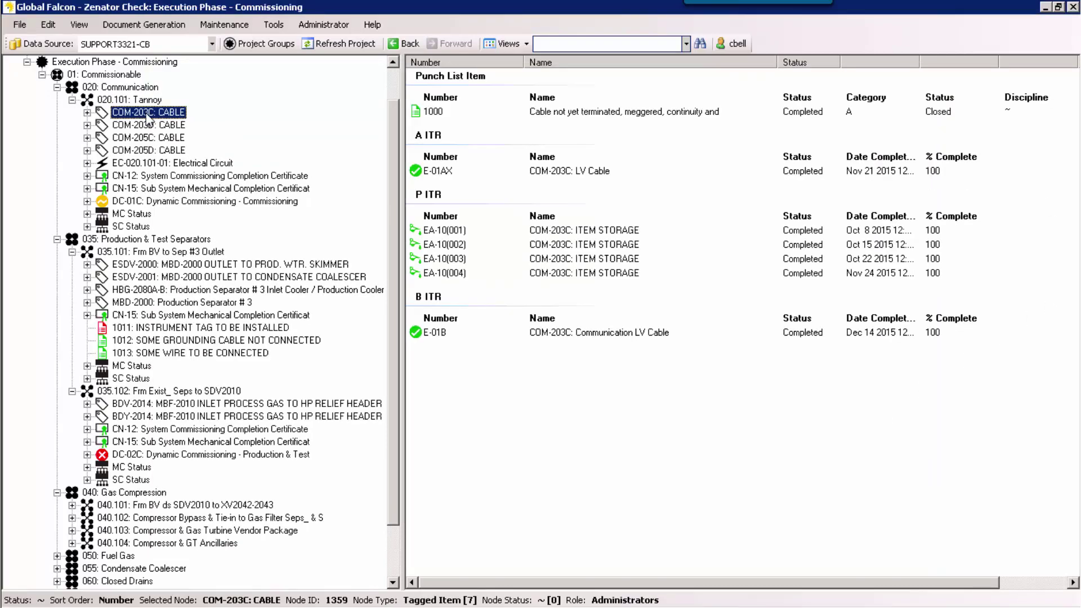
pyautogui.click(87, 112)
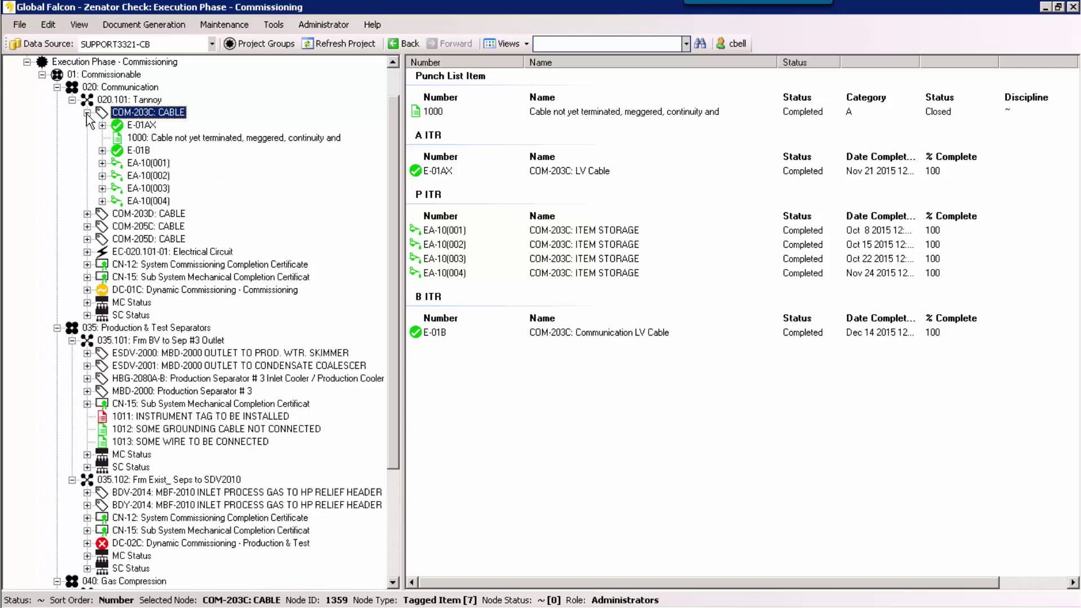
pyautogui.click(88, 215)
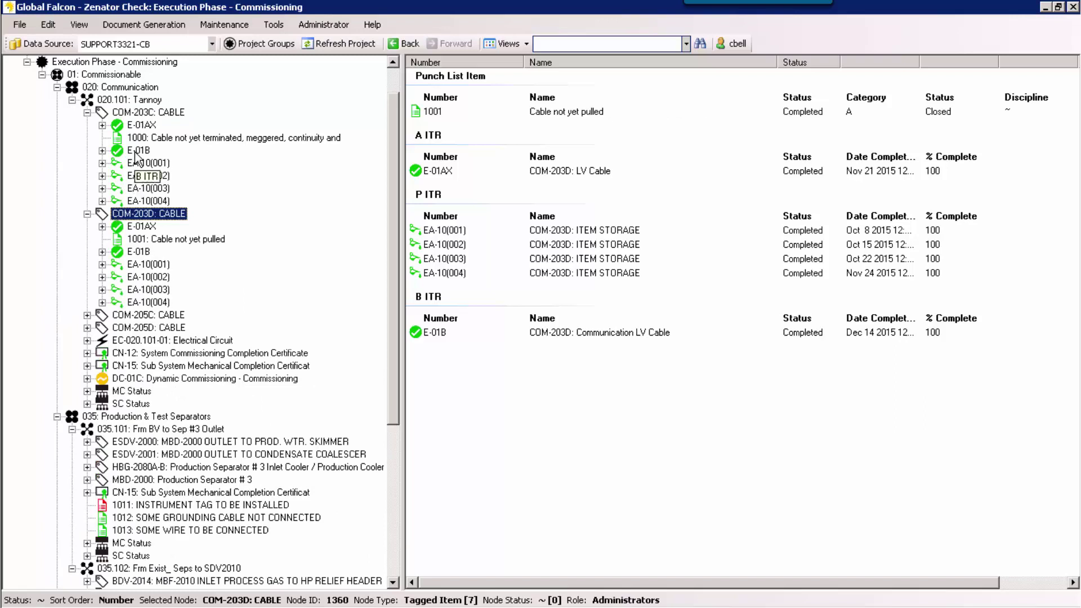
pyautogui.click(103, 151)
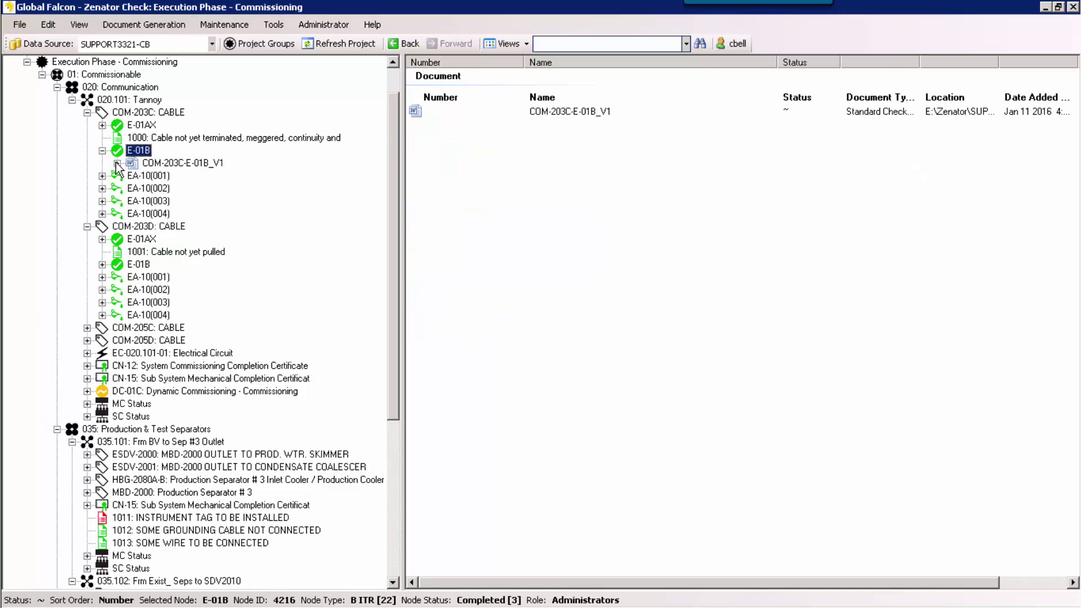
pyautogui.click(117, 164)
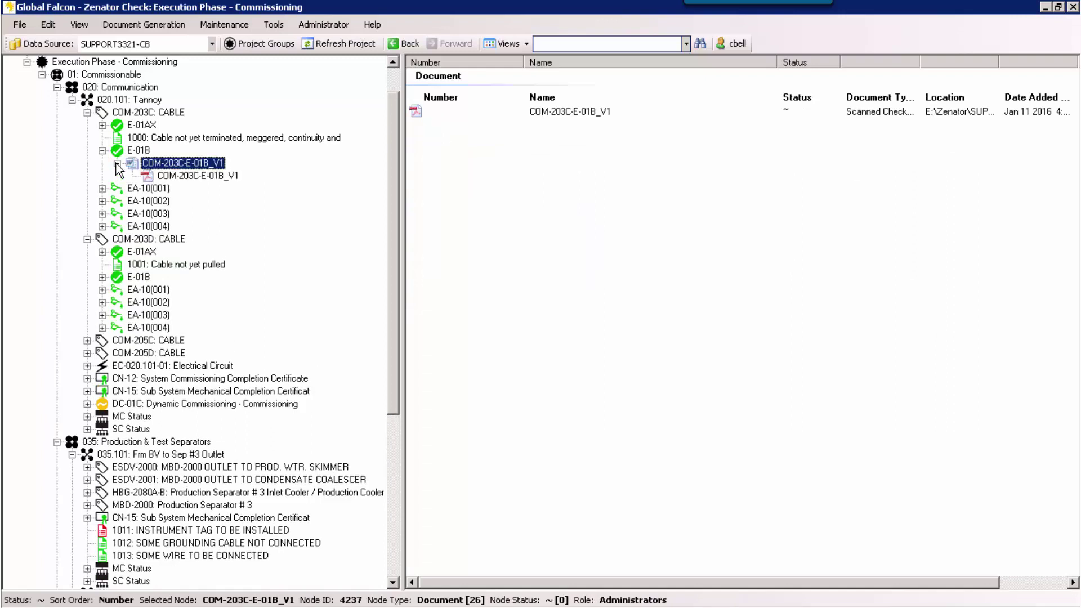
pyautogui.click(87, 240)
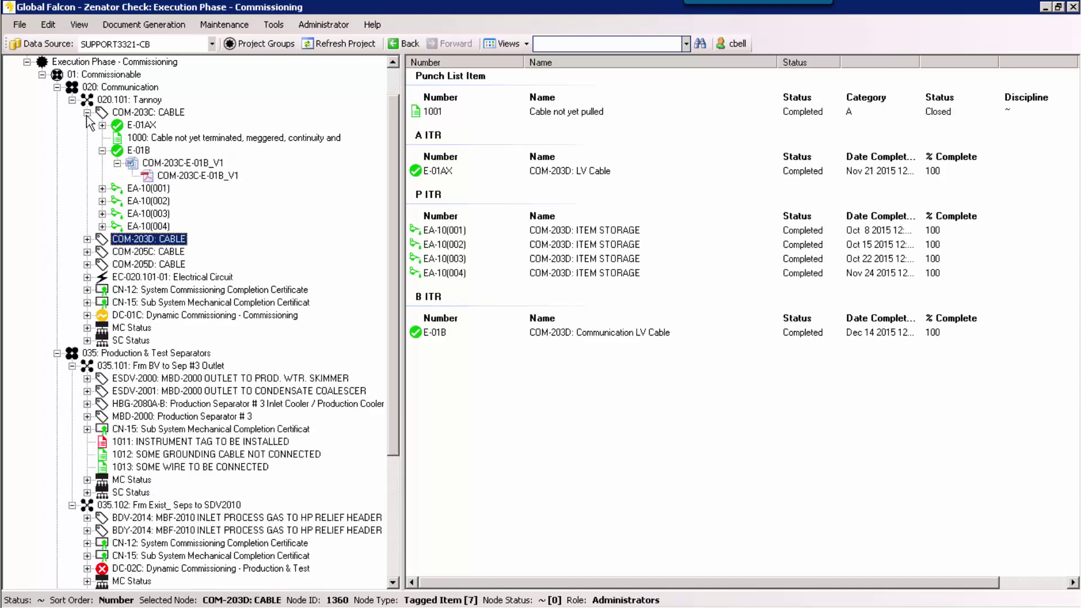
pyautogui.click(87, 112)
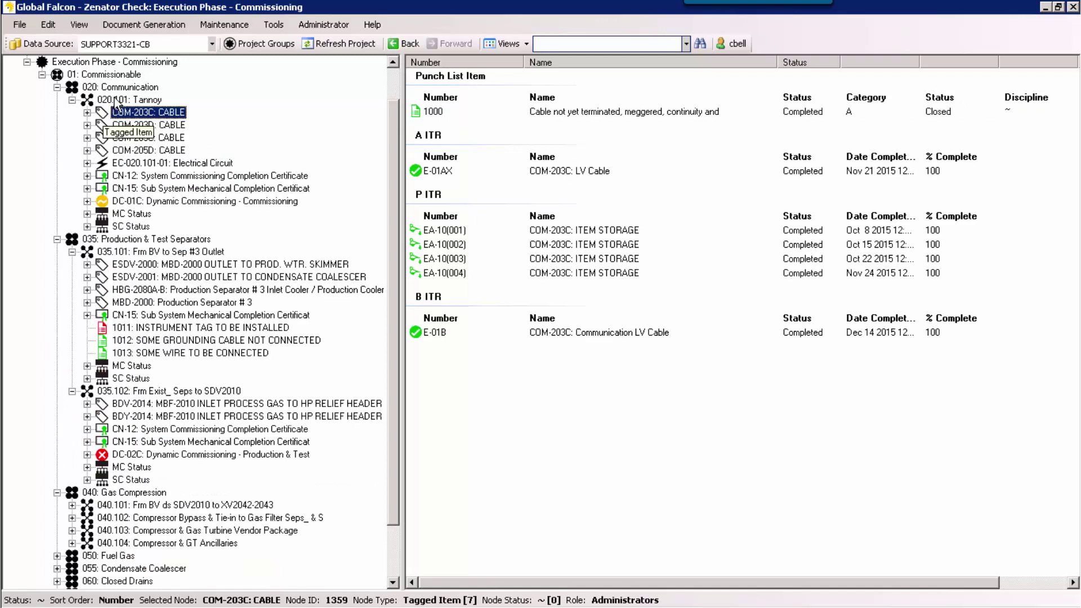
# Review the Electrical templates offered for a new B ITR under sub system 020.101: Tannoy and discard the form
pyautogui.click(115, 100)
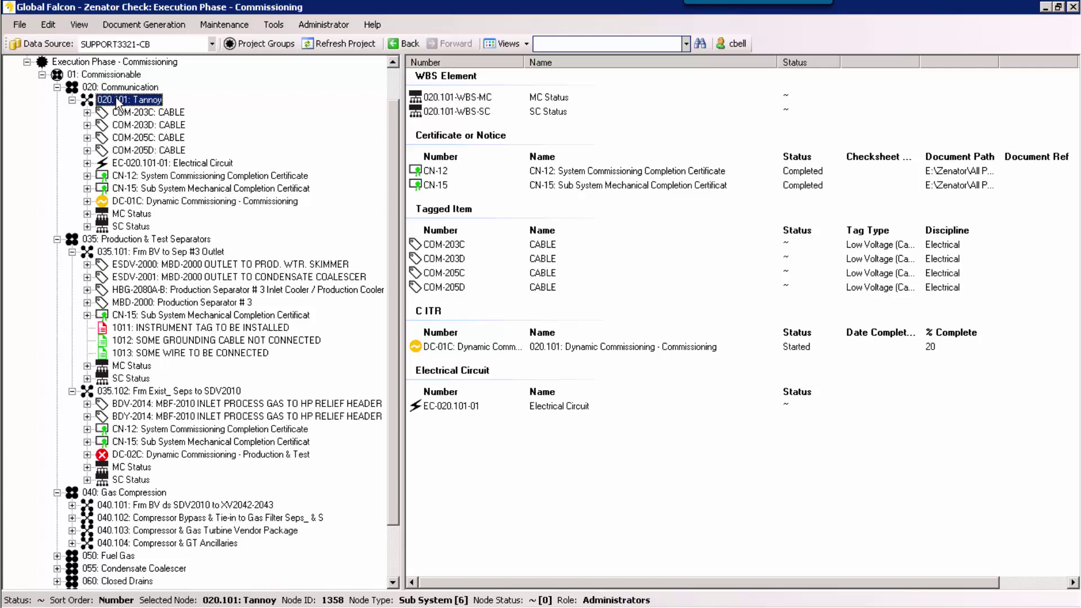
pyautogui.rightClick(122, 100)
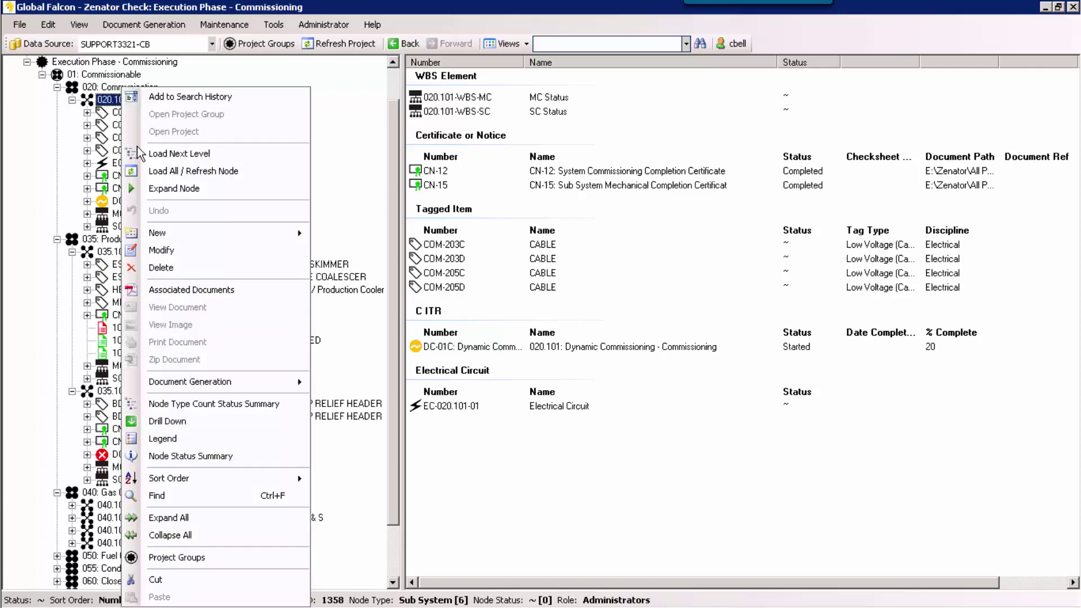
pyautogui.moveTo(283, 232)
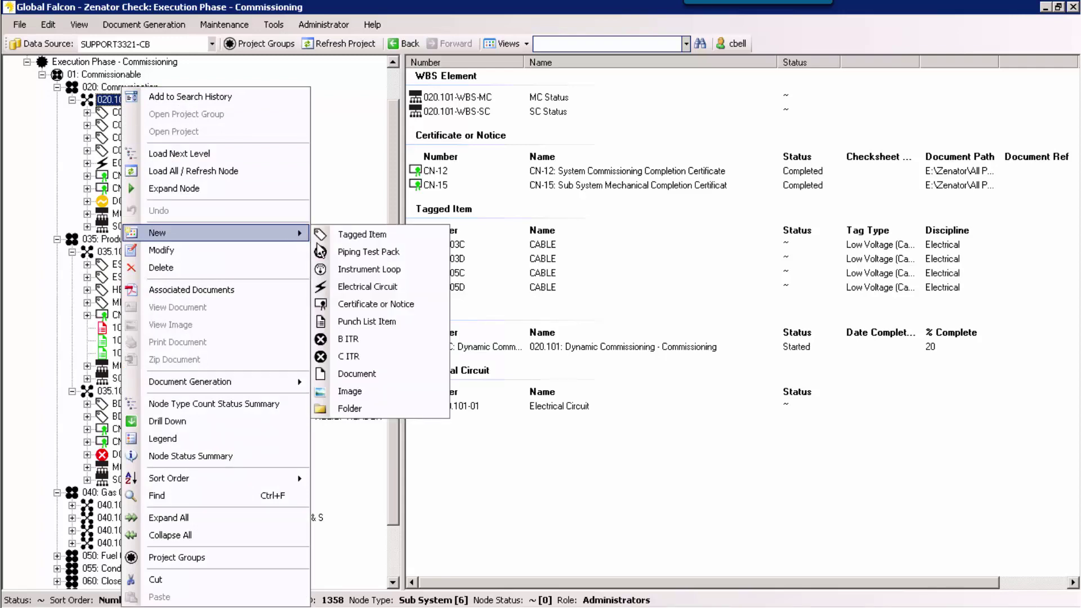
pyautogui.click(357, 338)
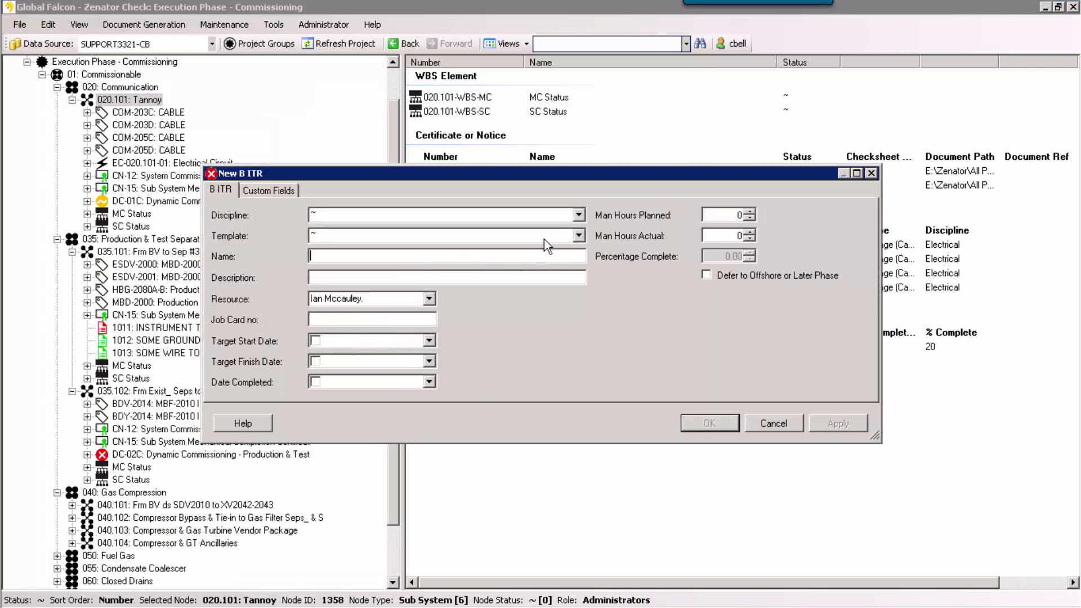
pyautogui.click(579, 214)
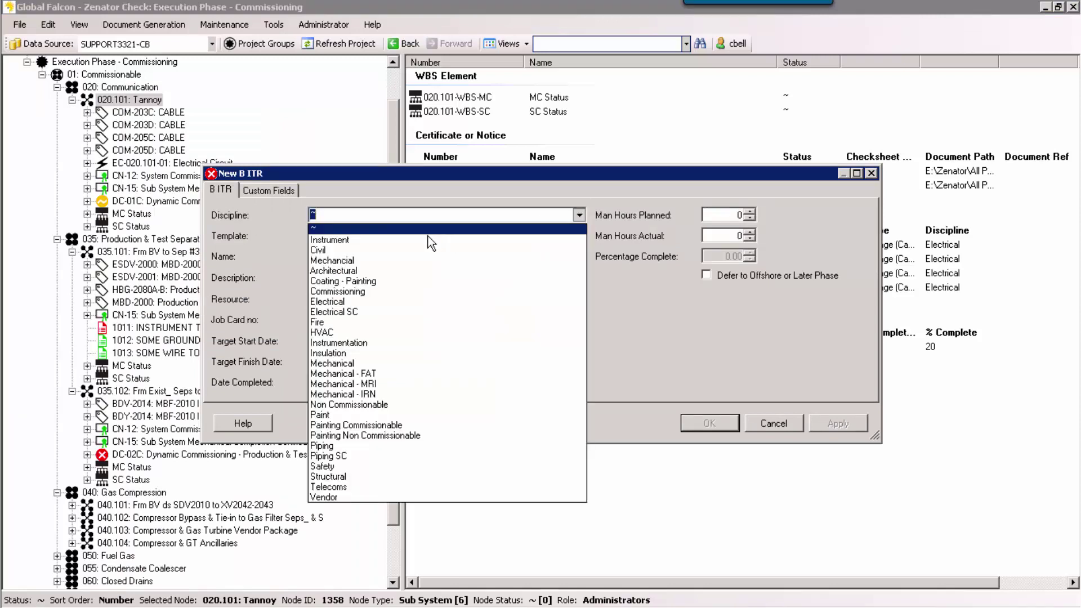
pyautogui.click(347, 302)
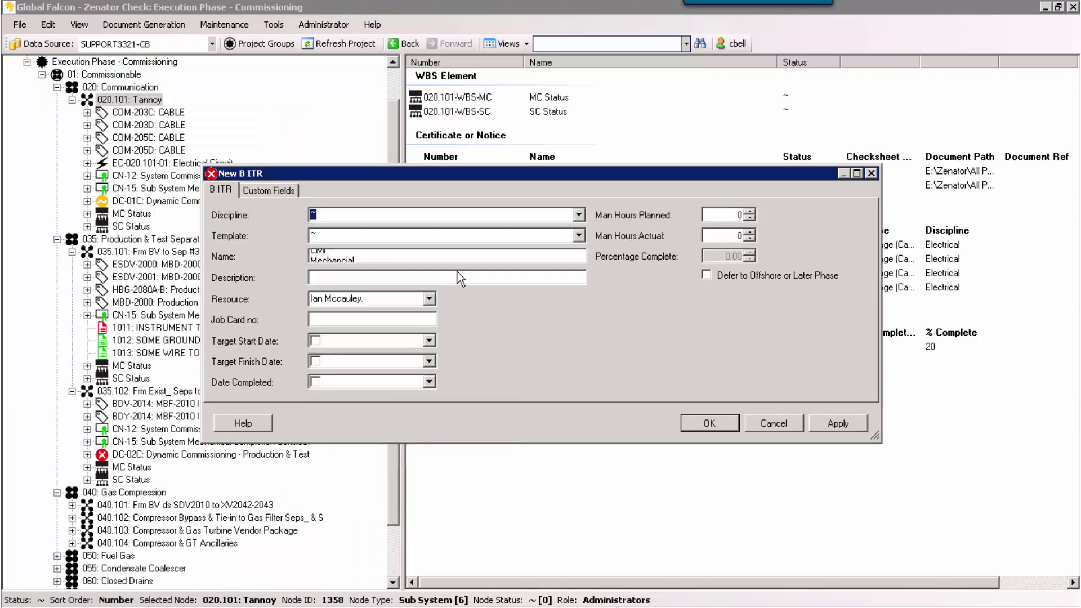
pyautogui.click(579, 236)
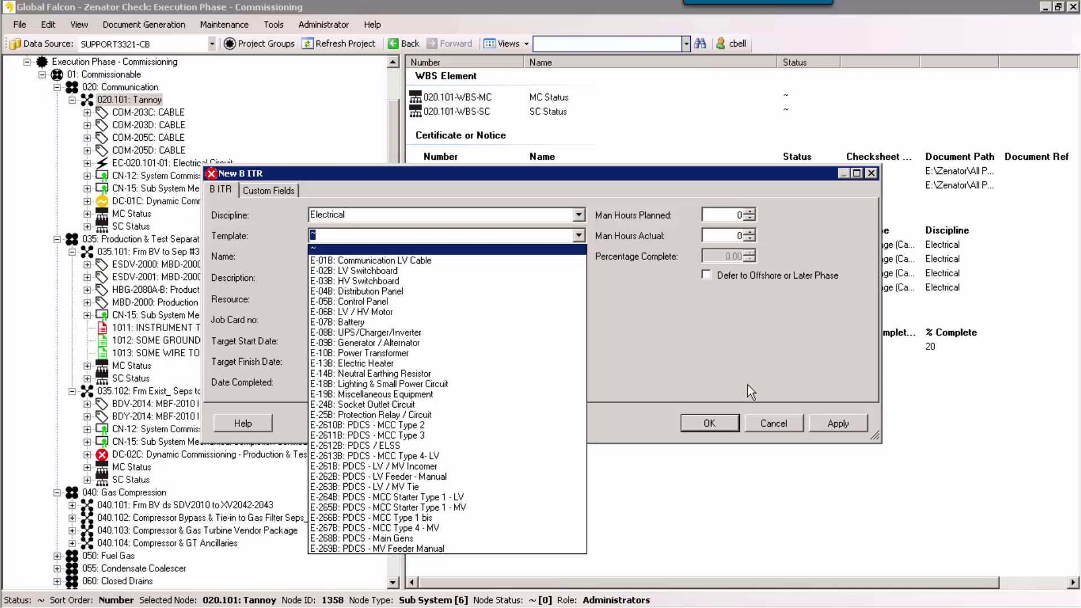
pyautogui.click(776, 422)
pyautogui.click(776, 422)
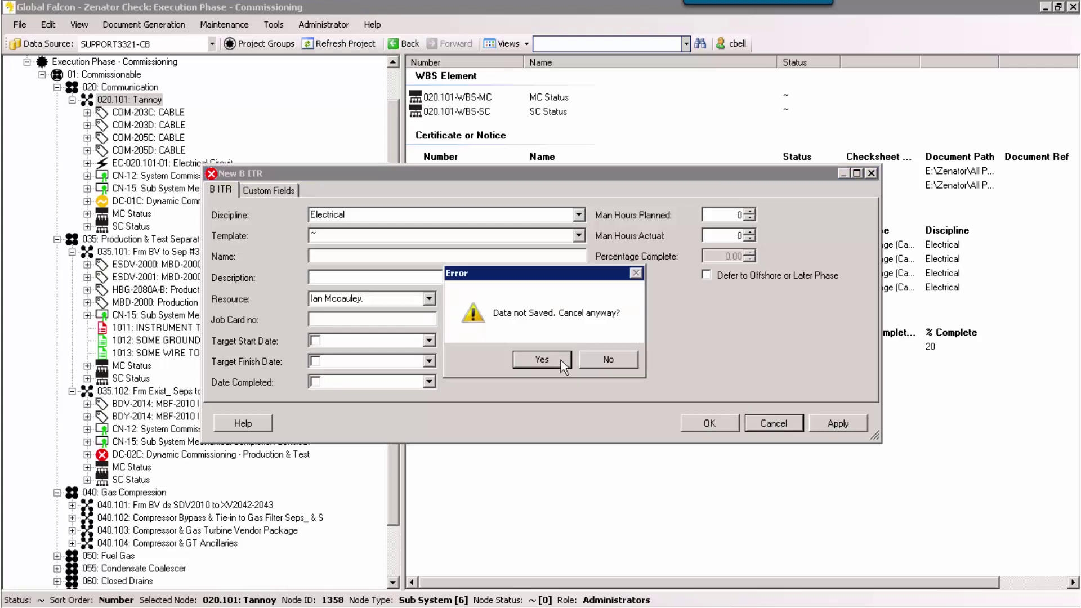
pyautogui.click(561, 361)
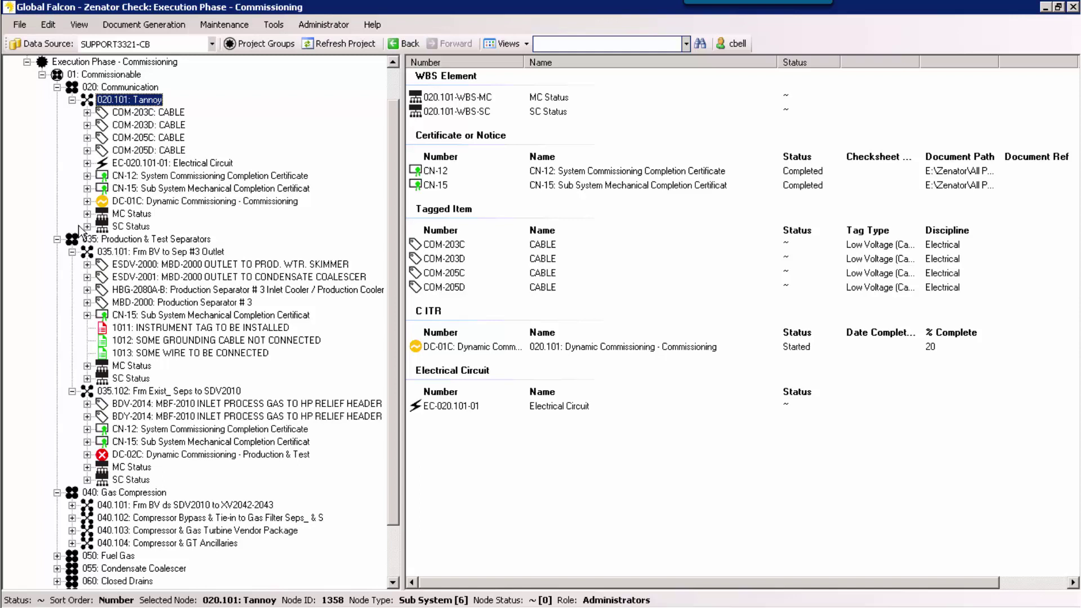
# Preview the Test Packs, Loops, Circuits & Bulk Checksheet Generation wizard for parent node type Instrument Loop up to its Systems page and close it
pyautogui.click(121, 25)
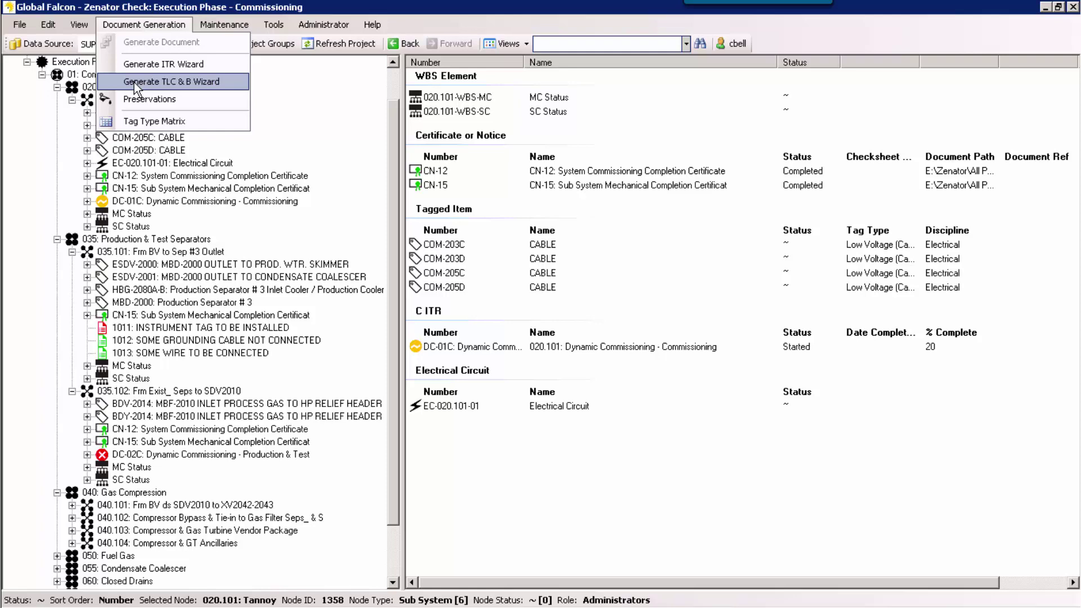
pyautogui.click(134, 82)
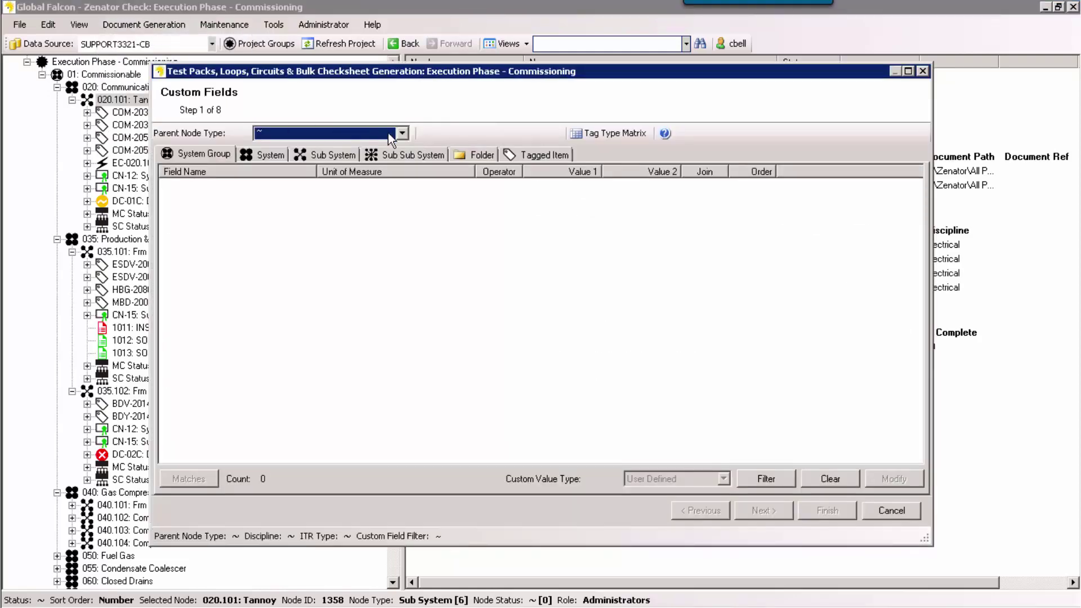
pyautogui.click(402, 135)
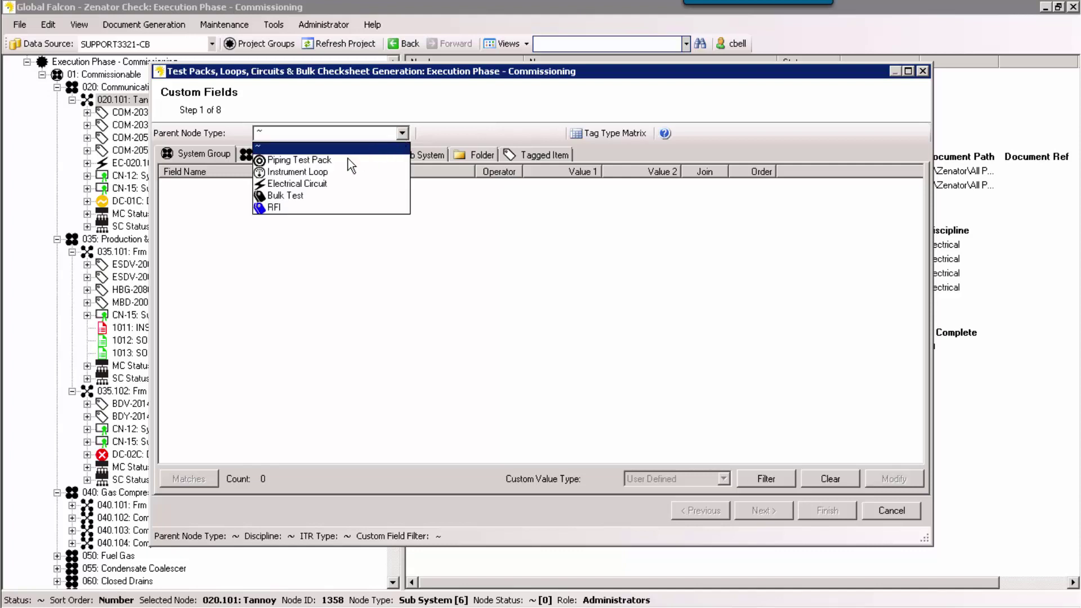
pyautogui.click(317, 174)
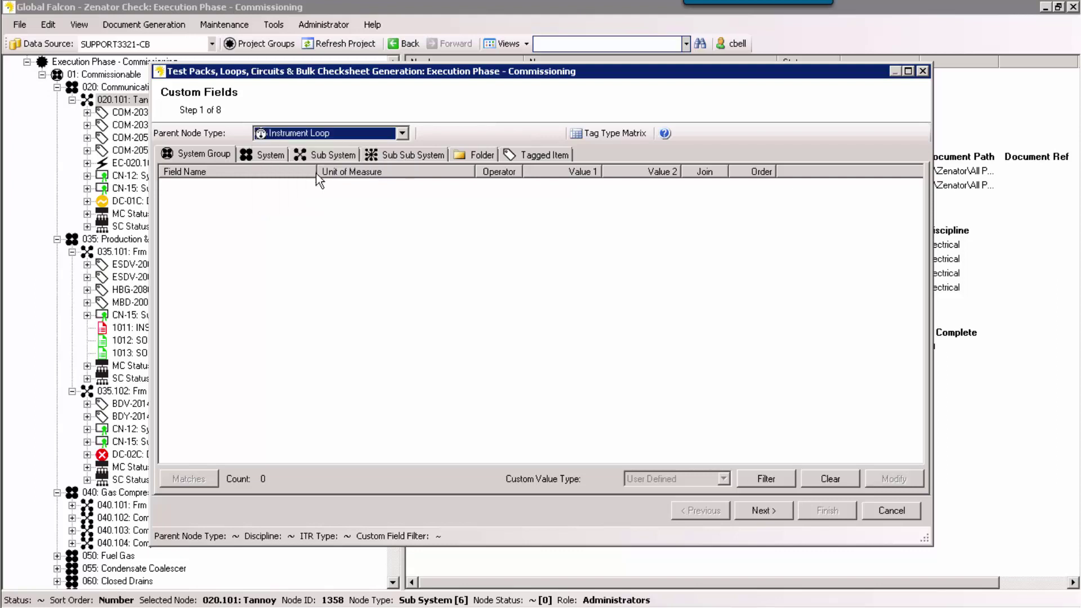
pyautogui.click(754, 513)
pyautogui.click(755, 513)
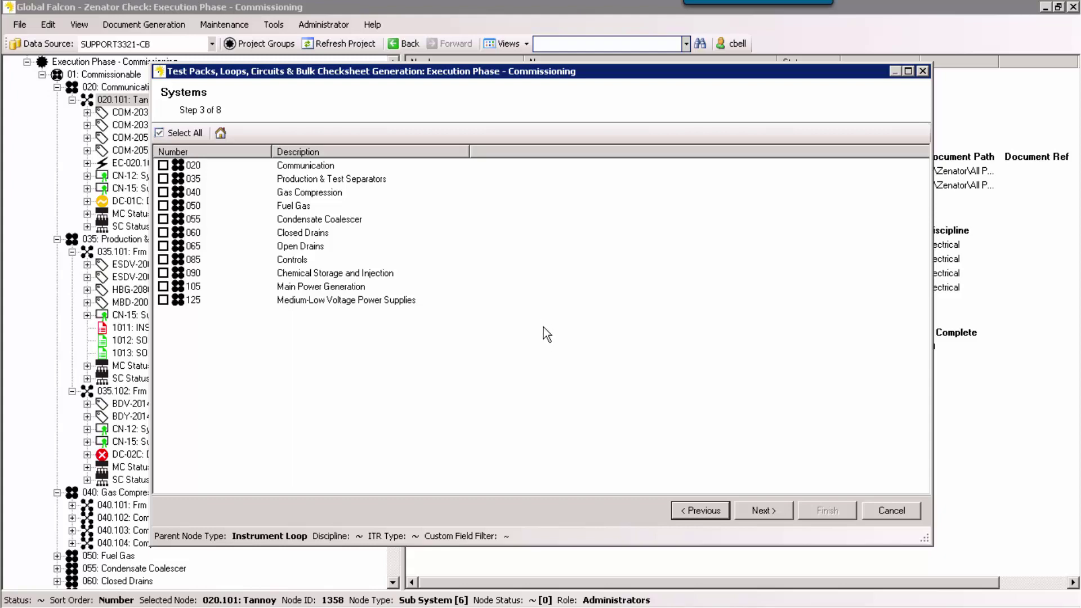
pyautogui.click(923, 71)
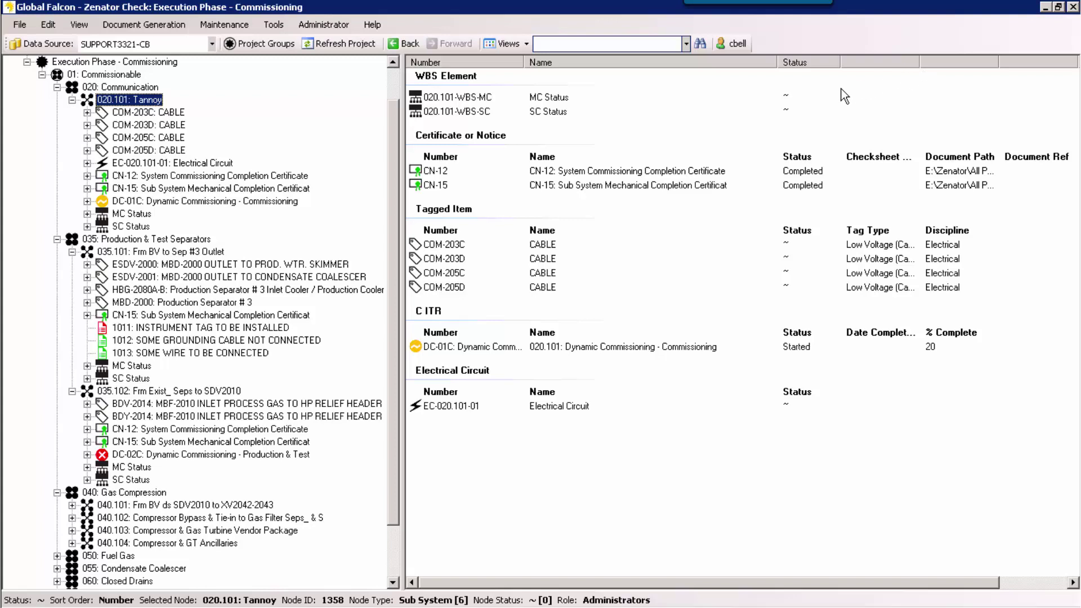
# Filter Bulk ITR Management for B ITRs in system group 01: Commissionable, system 035: Production & Test Separators, review the list and close it
pyautogui.click(225, 25)
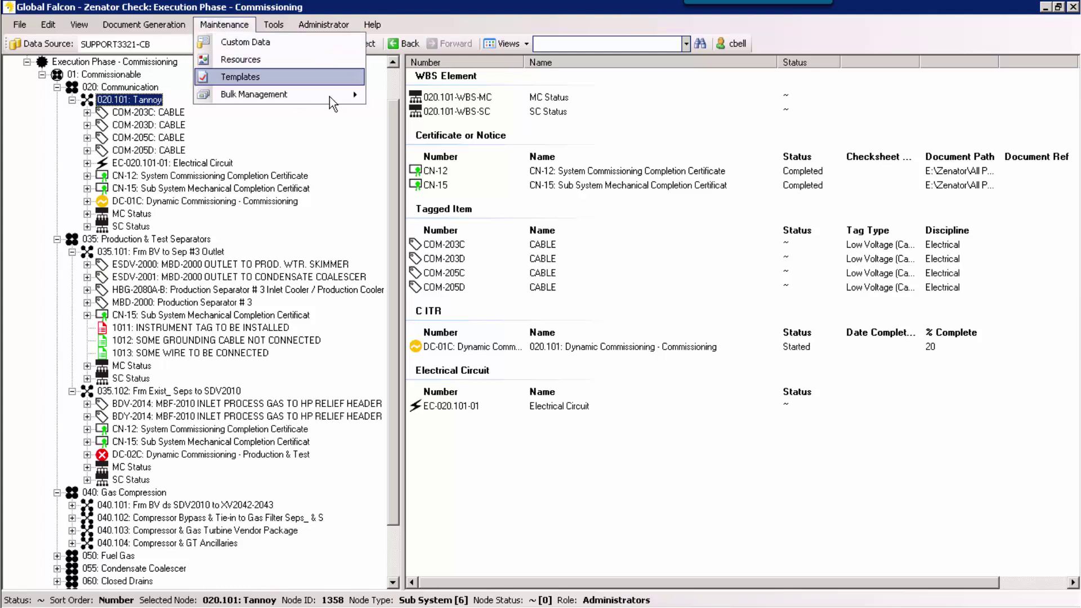
pyautogui.moveTo(361, 97)
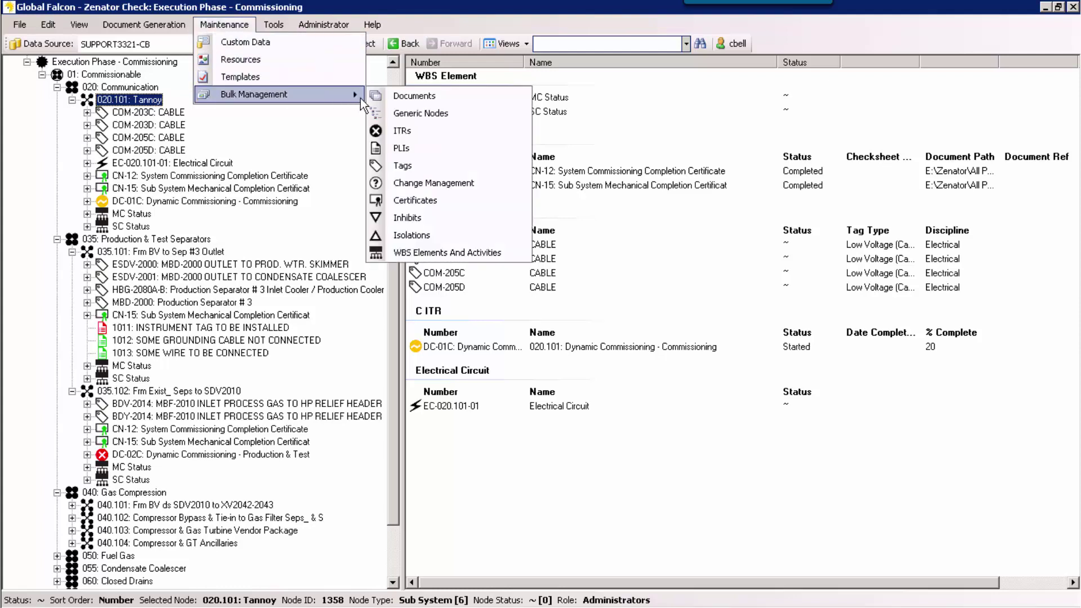
pyautogui.click(402, 130)
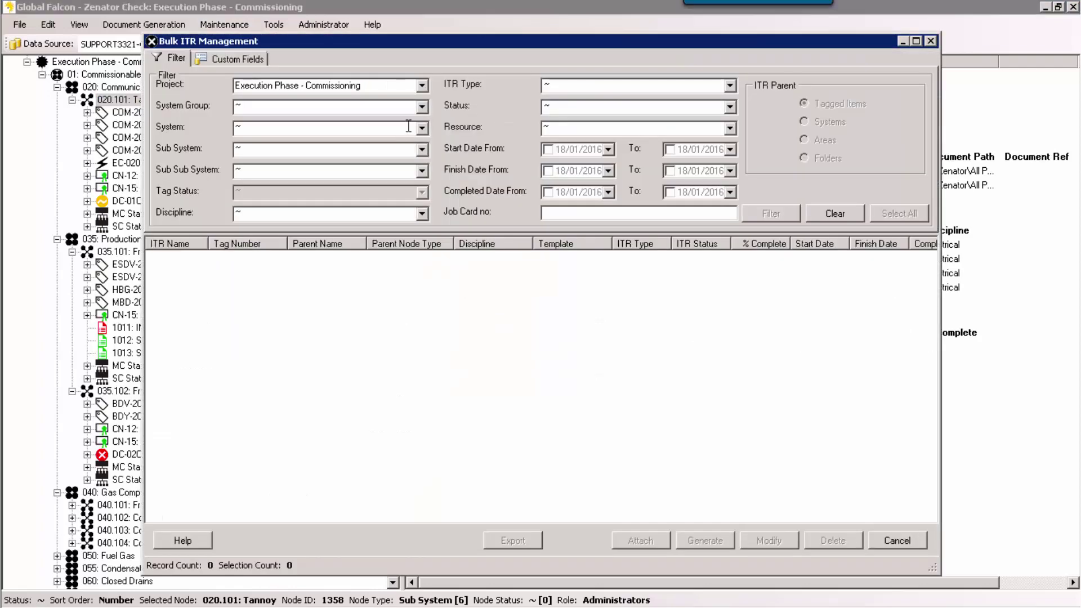
pyautogui.click(421, 107)
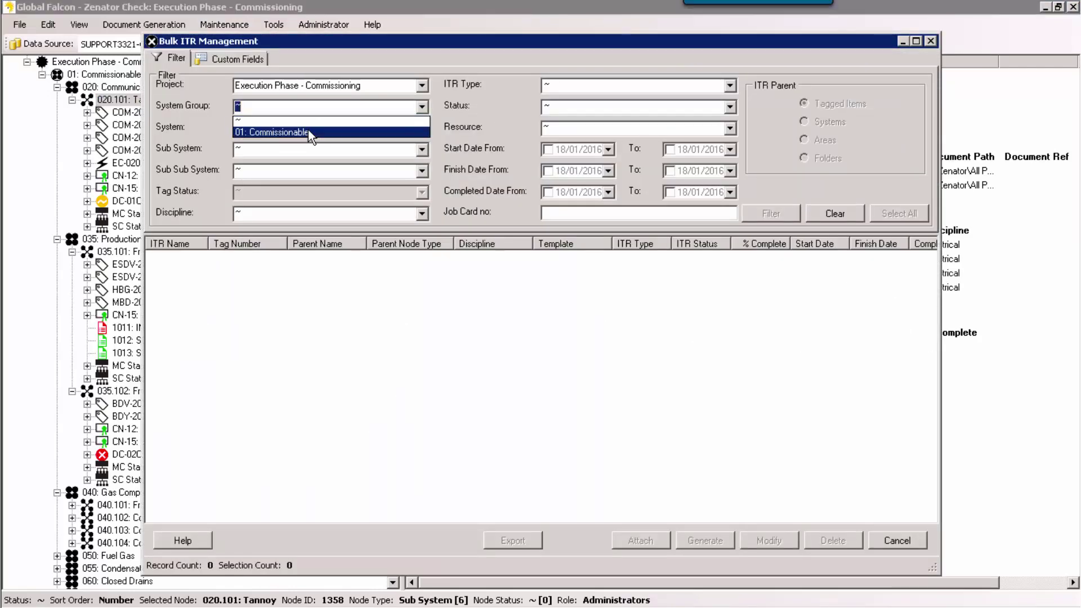
pyautogui.click(419, 131)
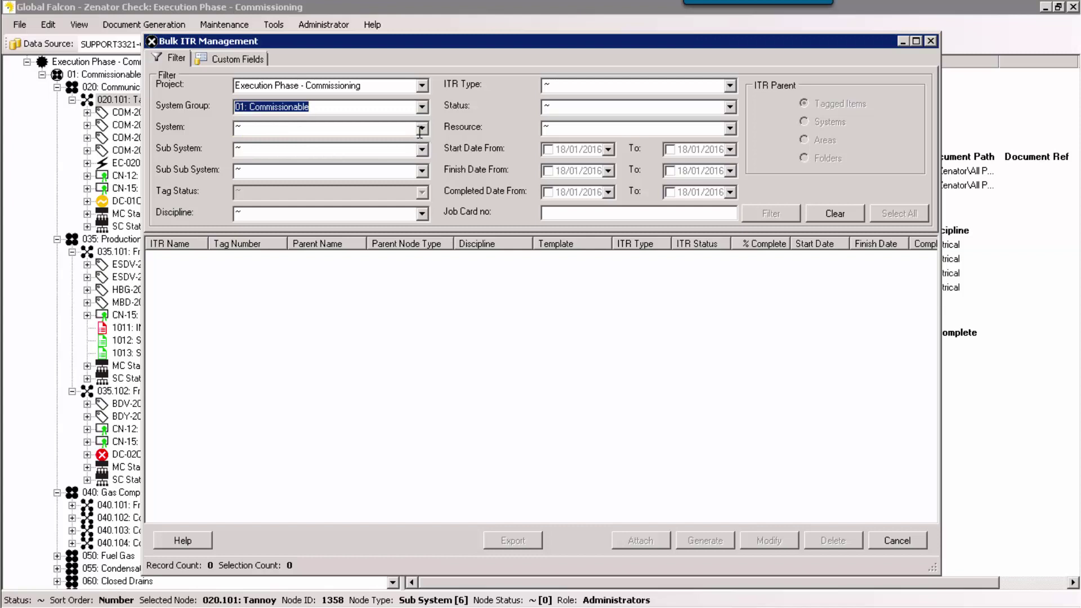
pyautogui.click(307, 130)
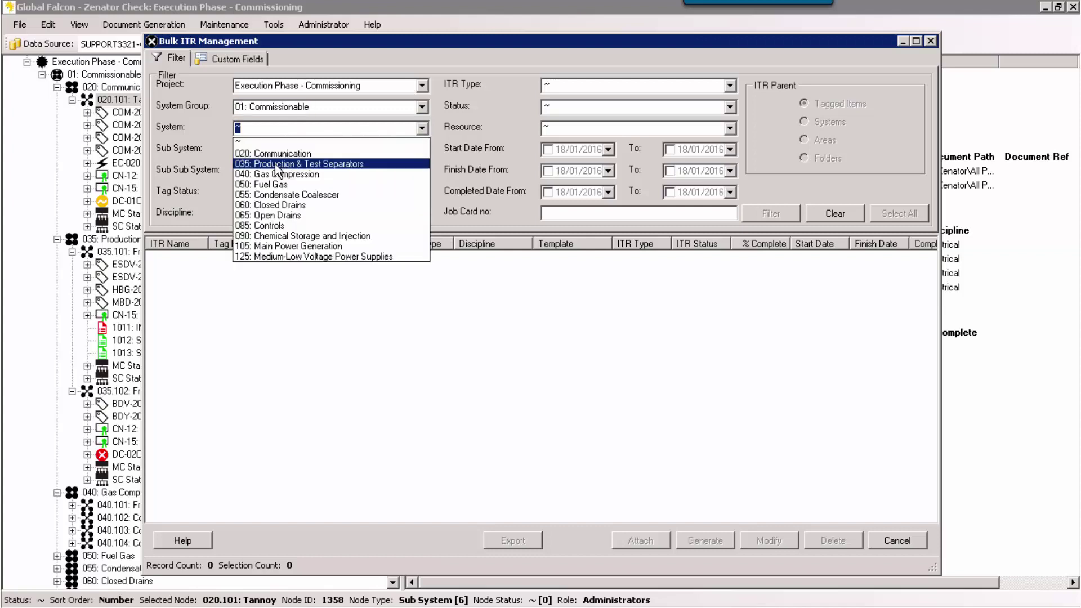
pyautogui.click(275, 164)
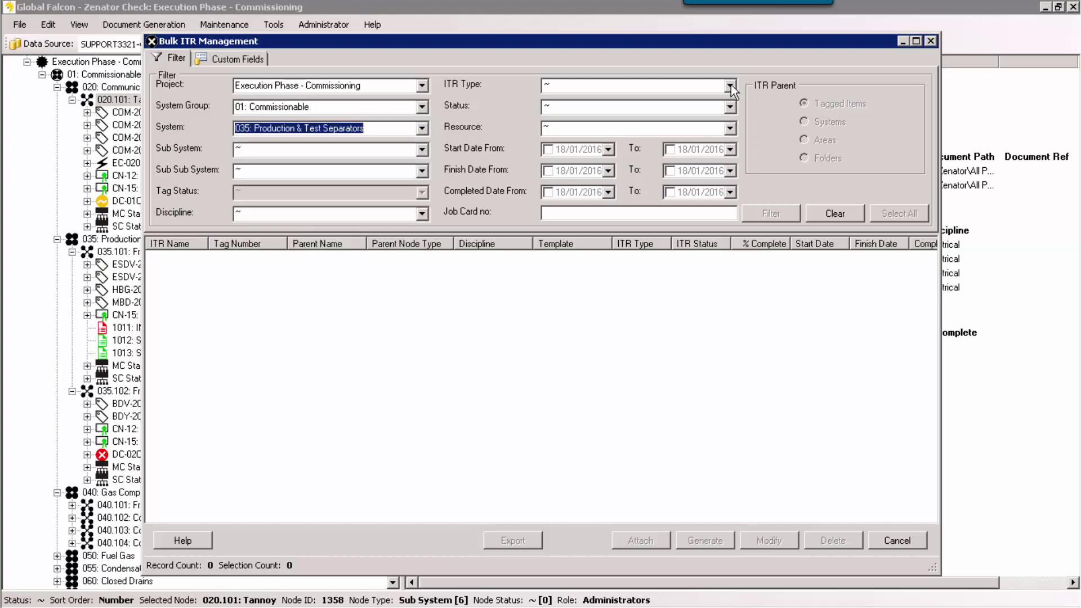
pyautogui.click(731, 85)
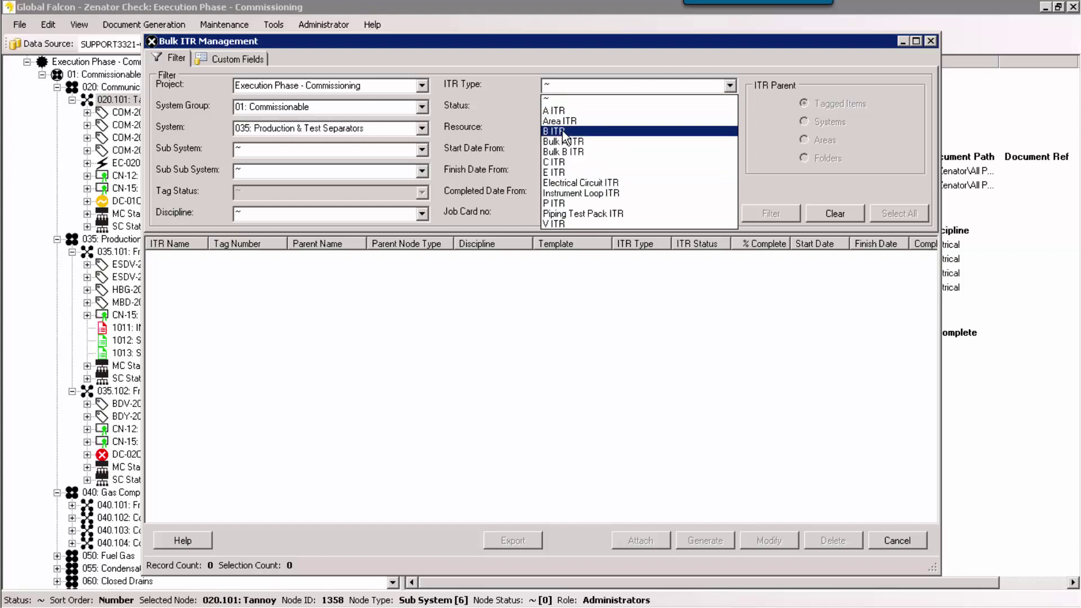
pyautogui.click(562, 130)
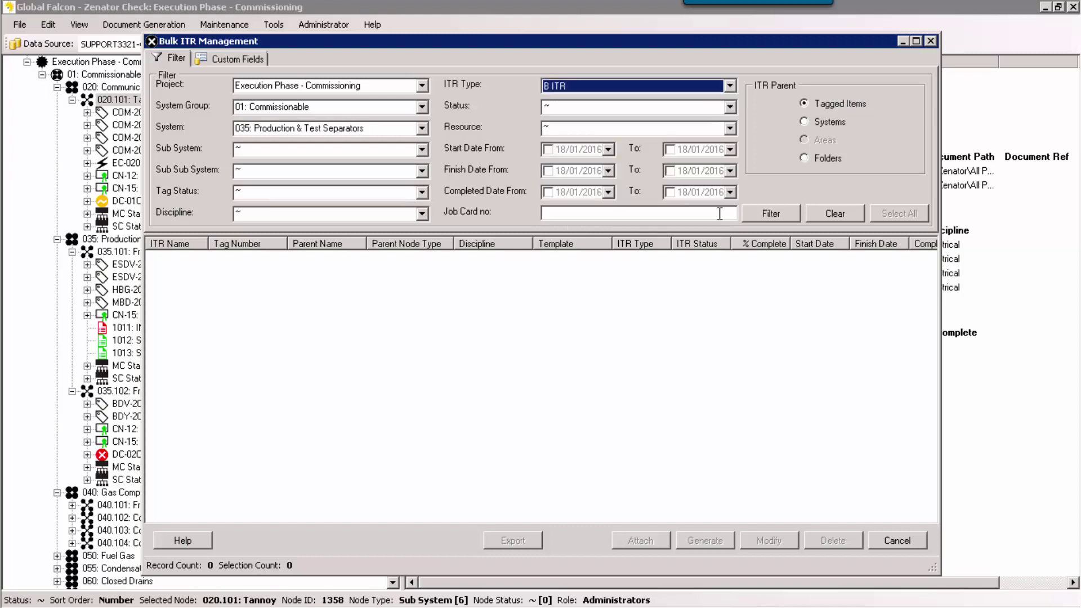
pyautogui.click(770, 213)
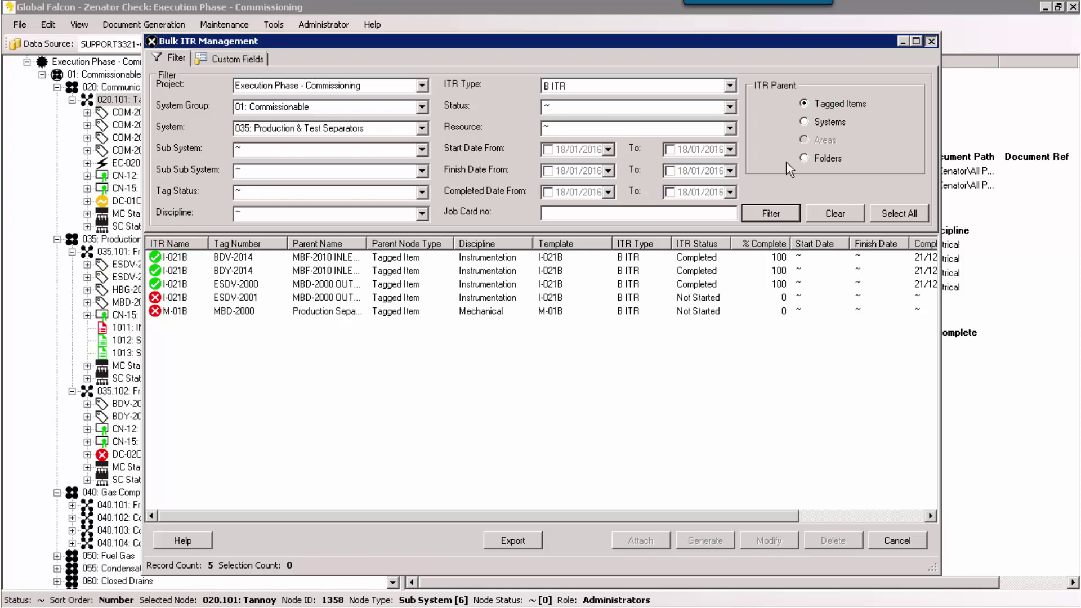
pyautogui.click(931, 42)
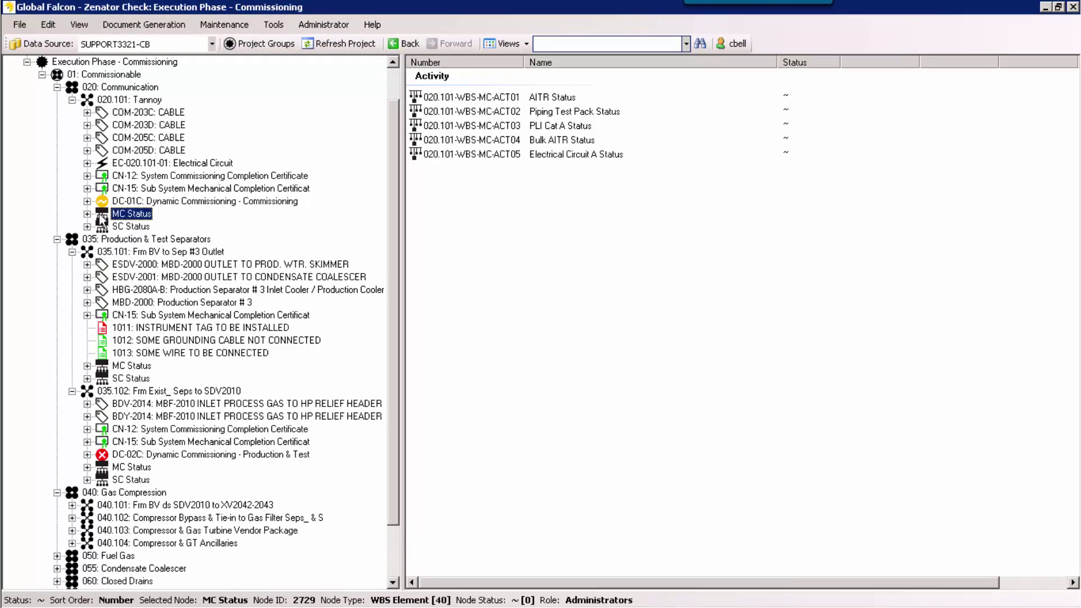
# Review the activities and WBS Element details of MC Status and SC Status under sub system 020.101: Tannoy
pyautogui.click(87, 214)
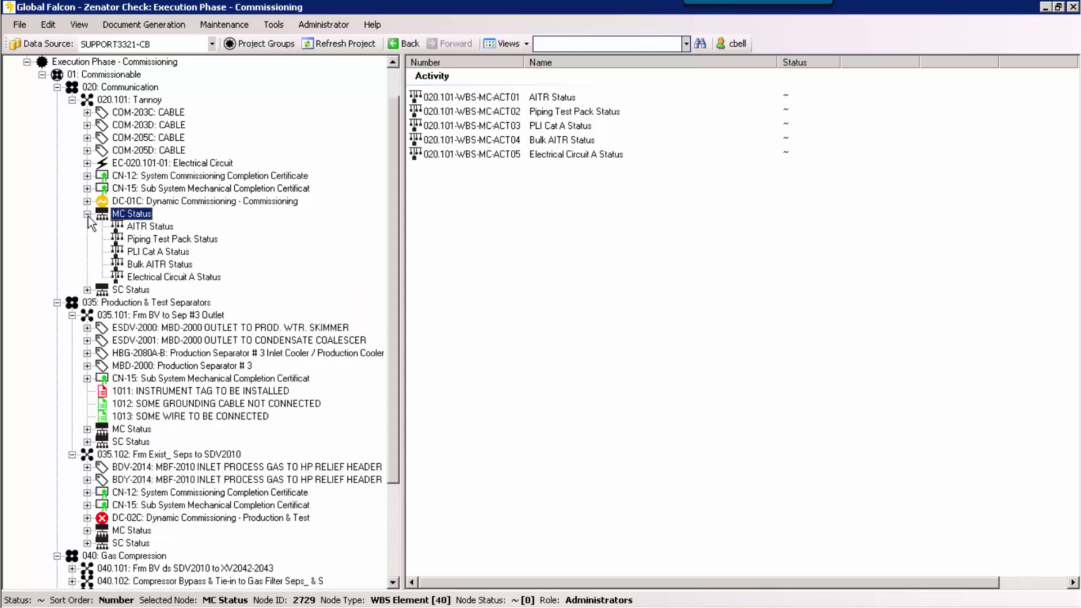
pyautogui.doubleClick(119, 215)
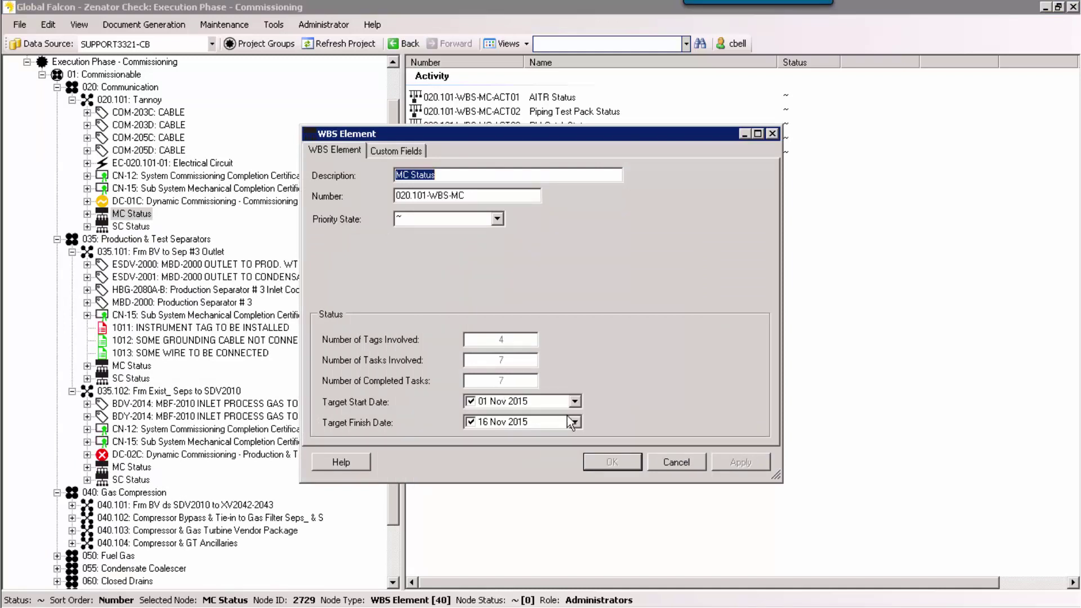
pyautogui.click(676, 462)
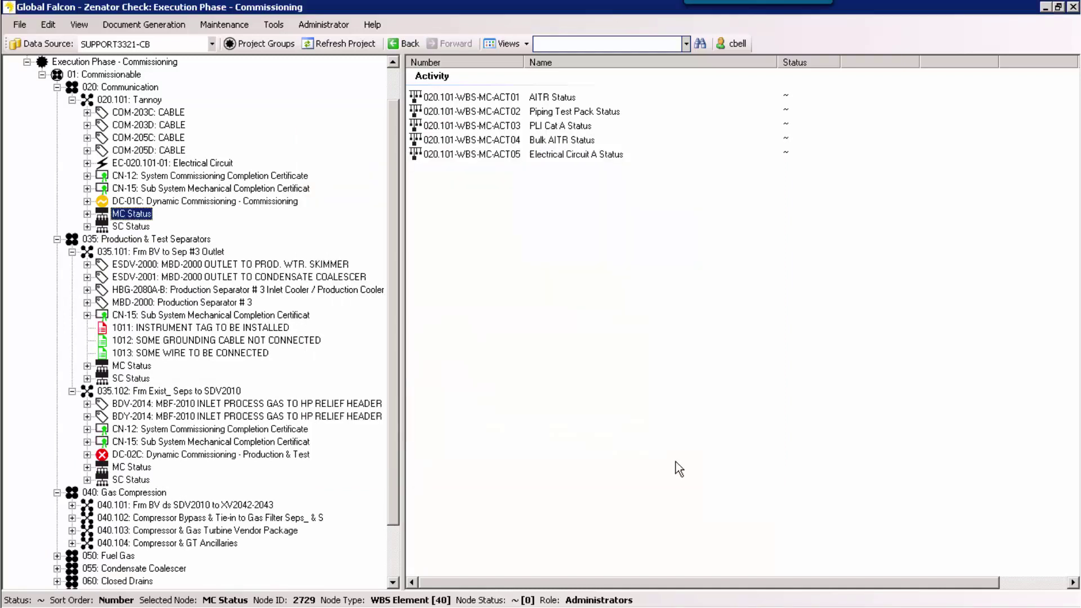
pyautogui.click(87, 227)
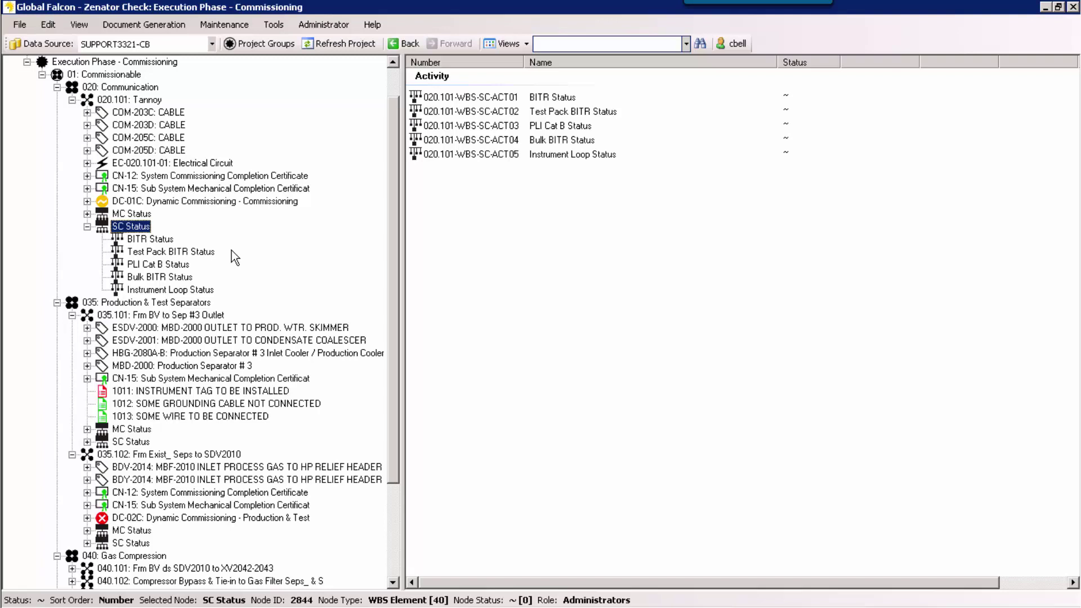
pyautogui.doubleClick(134, 227)
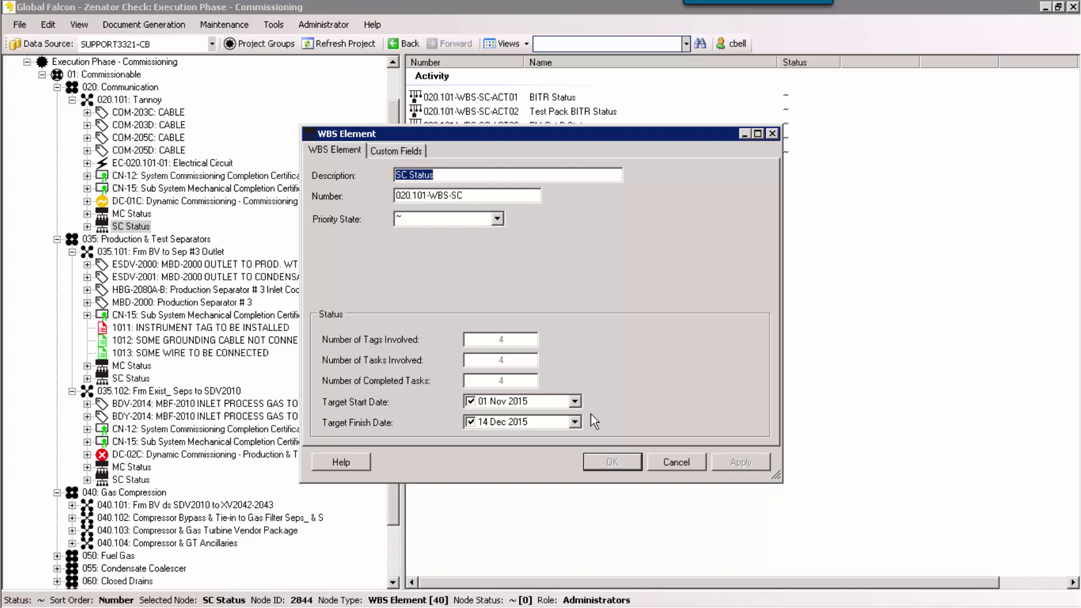
pyautogui.click(671, 463)
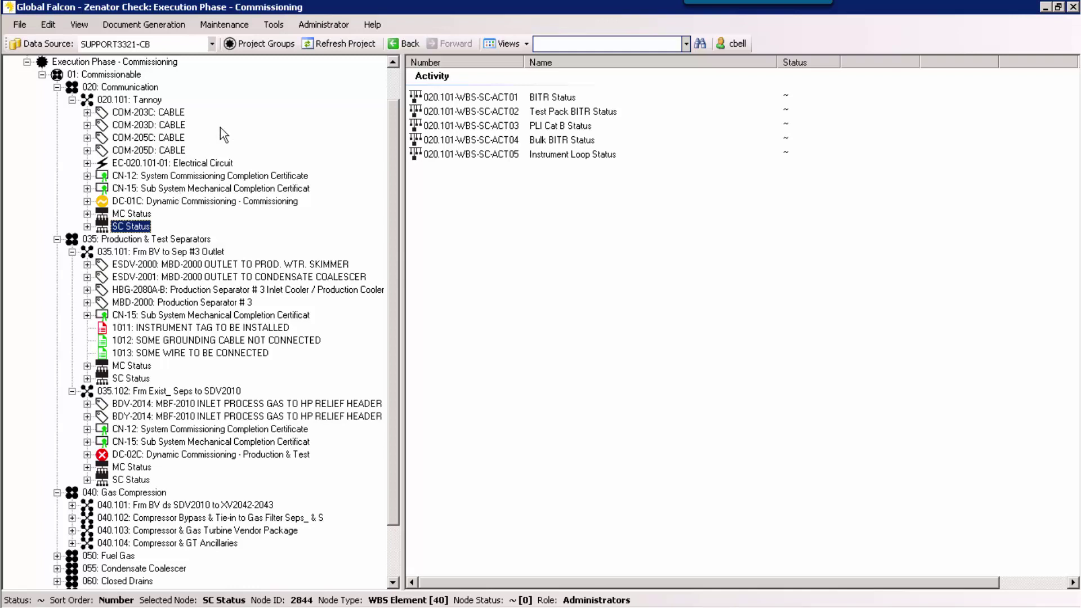
# Filter the templates for System ITRs with node type C ITR, widen the Description column to read them, and close the template list
pyautogui.click(228, 26)
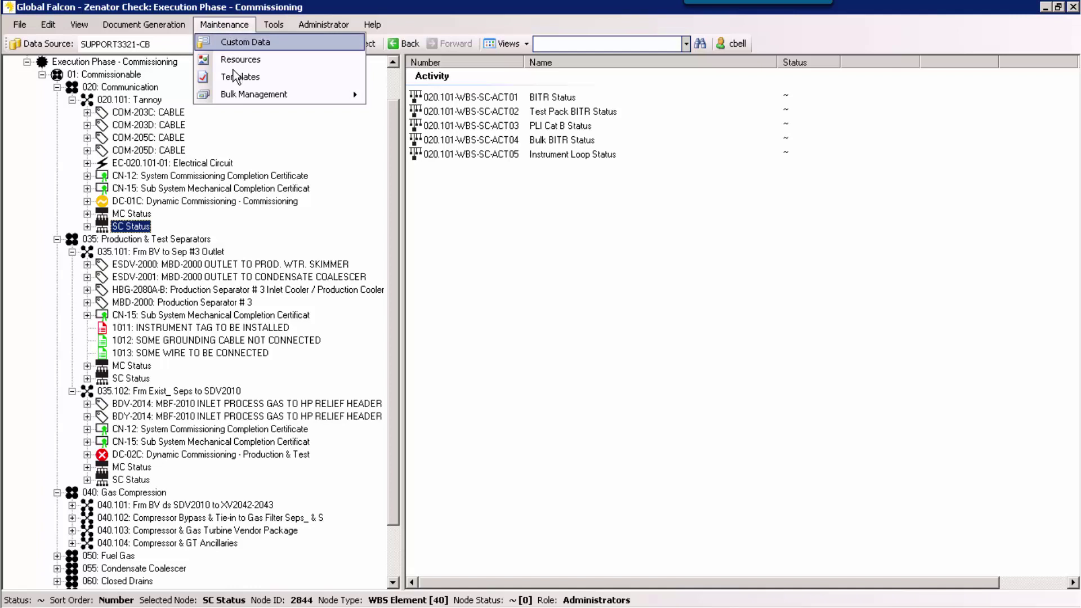
pyautogui.click(233, 78)
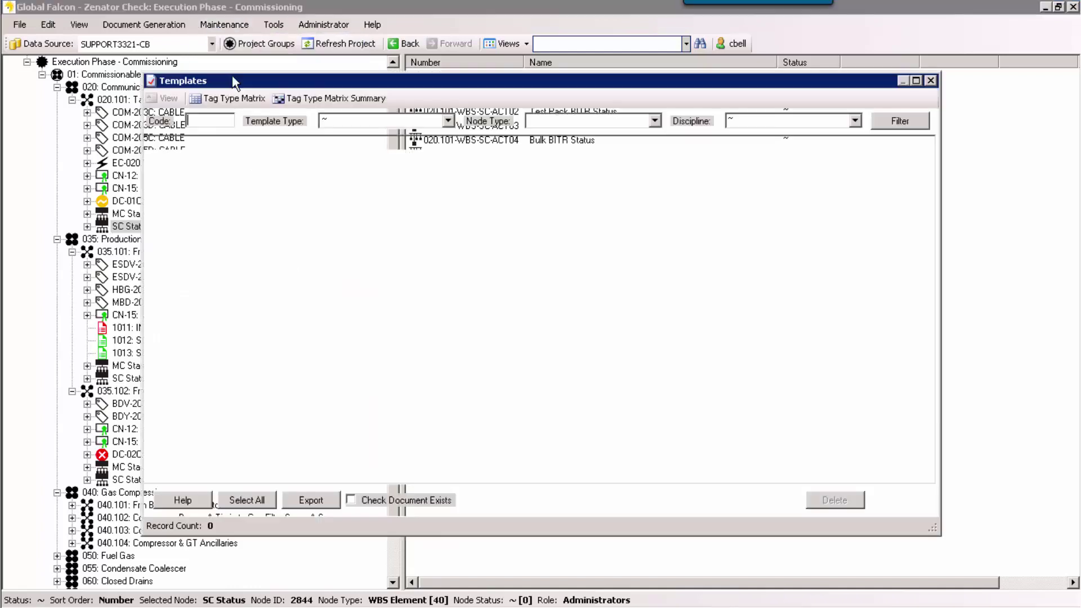
pyautogui.click(448, 121)
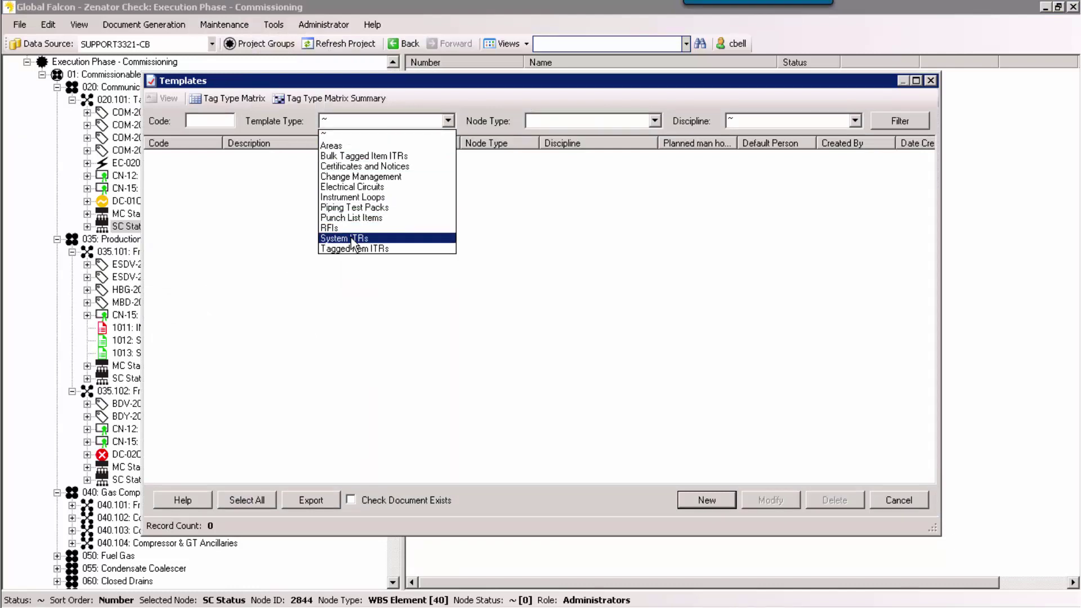
pyautogui.click(381, 238)
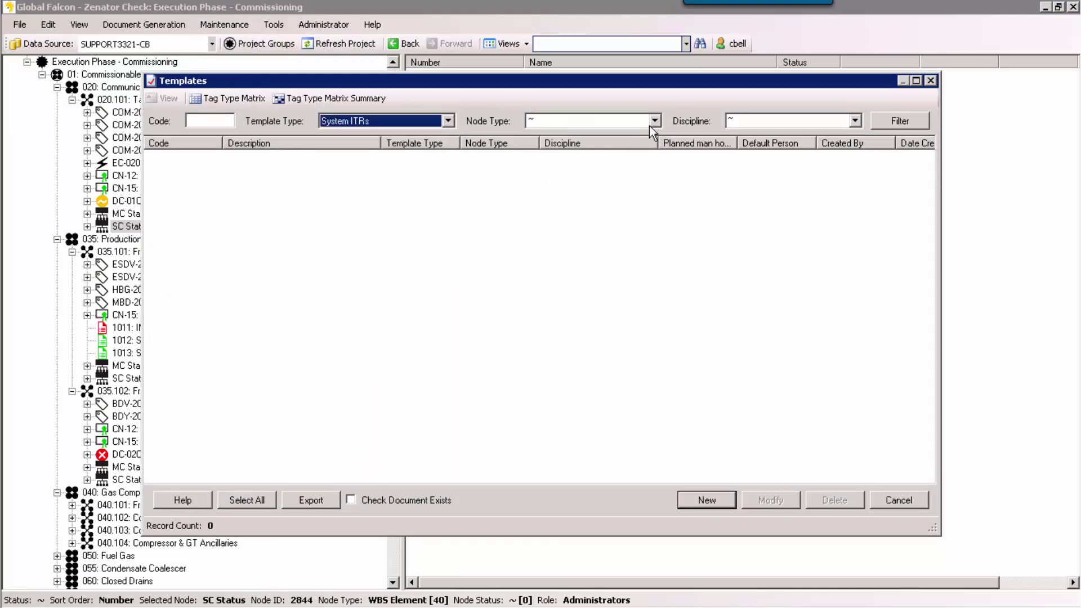
pyautogui.click(654, 122)
pyautogui.click(896, 129)
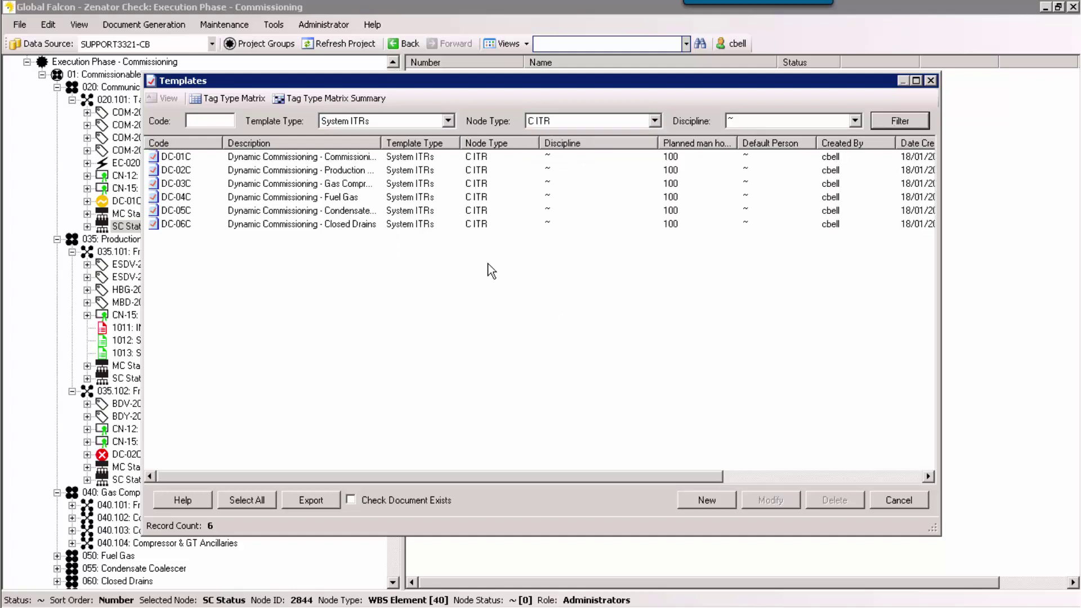
pyautogui.doubleClick(379, 142)
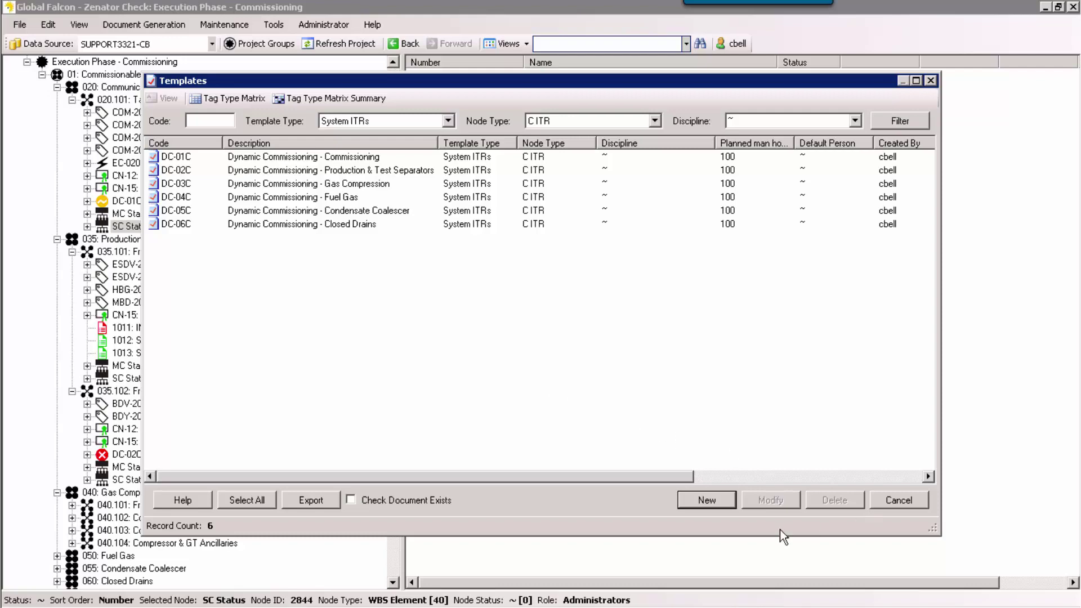
pyautogui.click(889, 501)
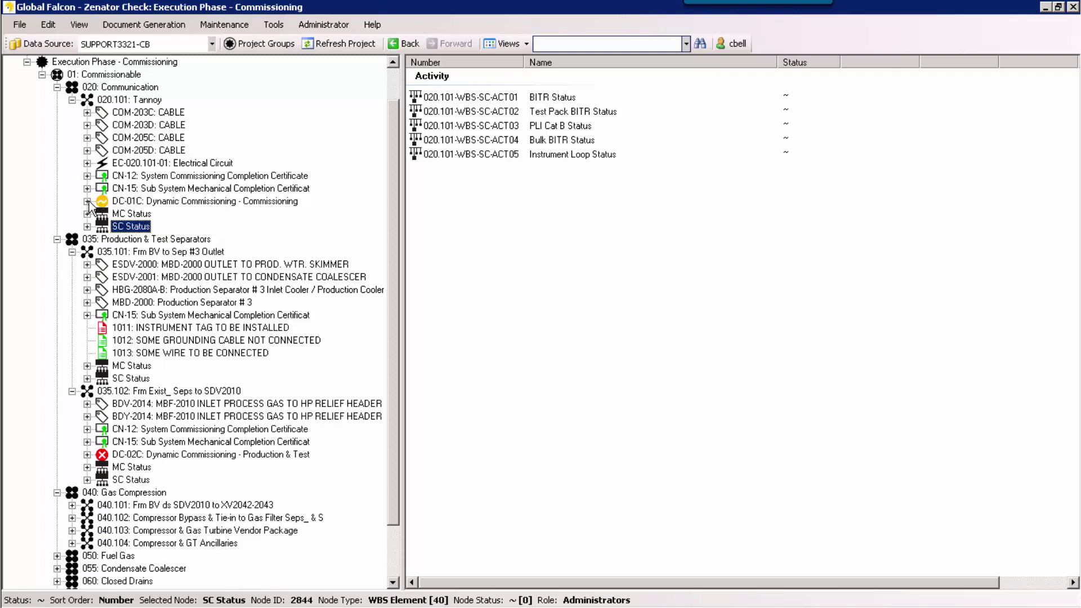
# Examine the document and details of C ITR DC-01C under 020.101: Tannoy, closing its form without changes
pyautogui.doubleClick(154, 203)
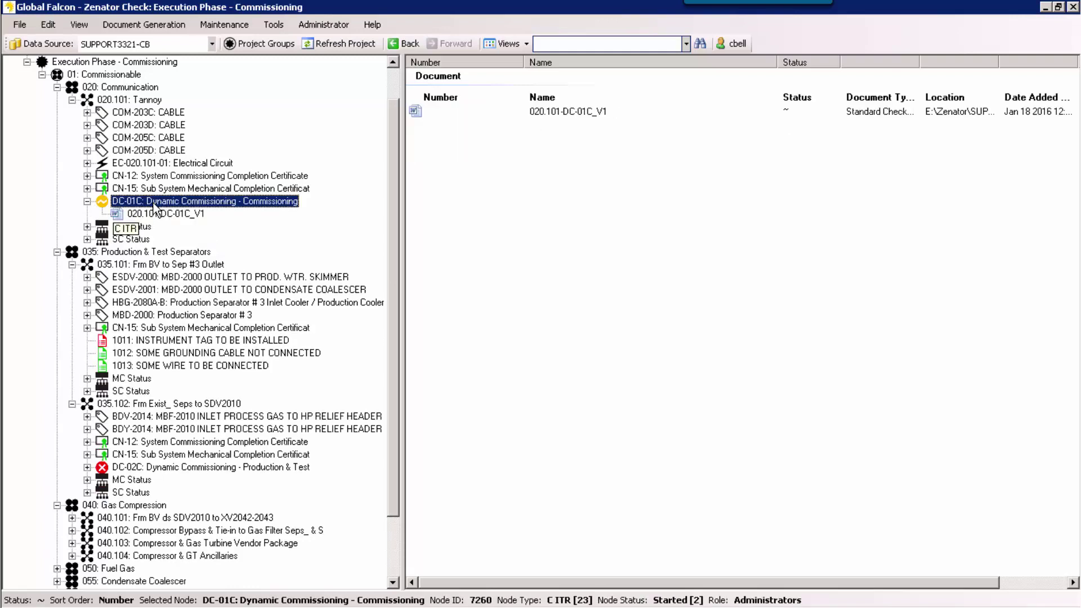
pyautogui.doubleClick(154, 204)
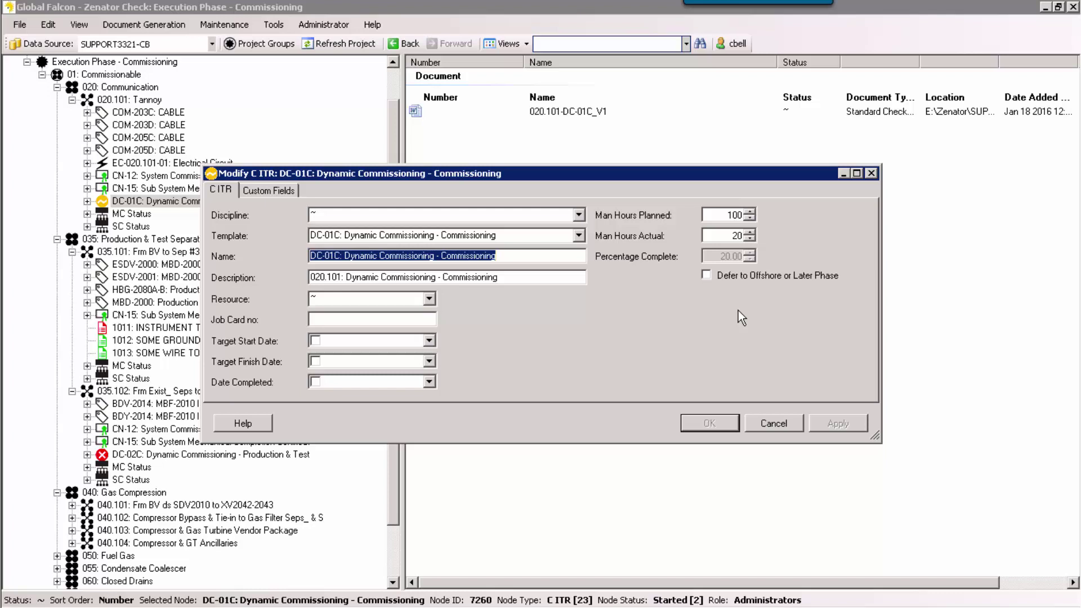
pyautogui.click(774, 424)
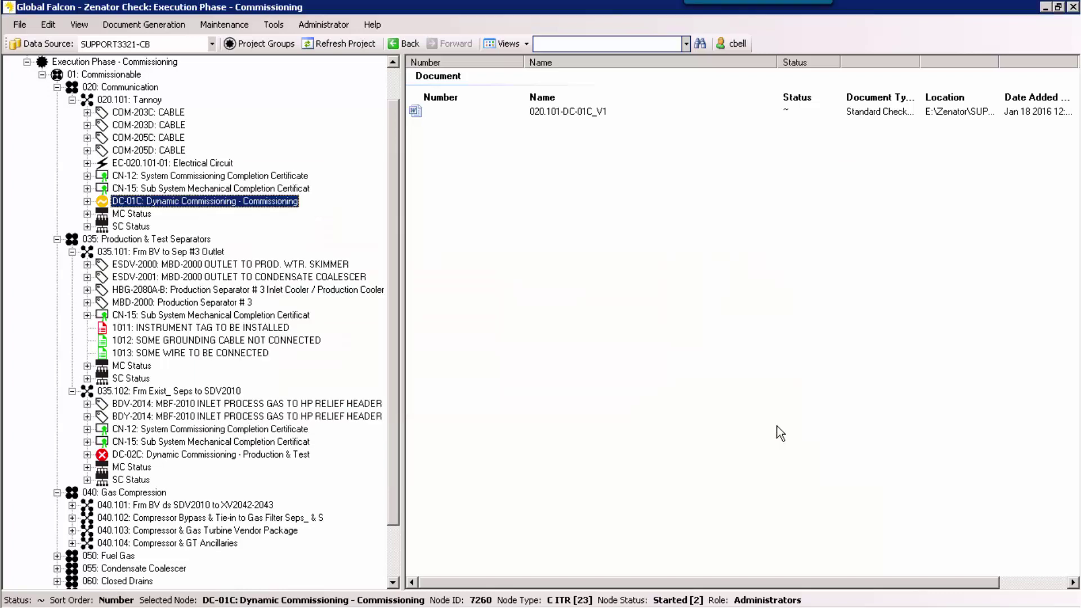
# Review C ITR DC-02C under 035.102 and the WBS Element details of SC Status under 035.101, closing the form without changes
pyautogui.click(134, 458)
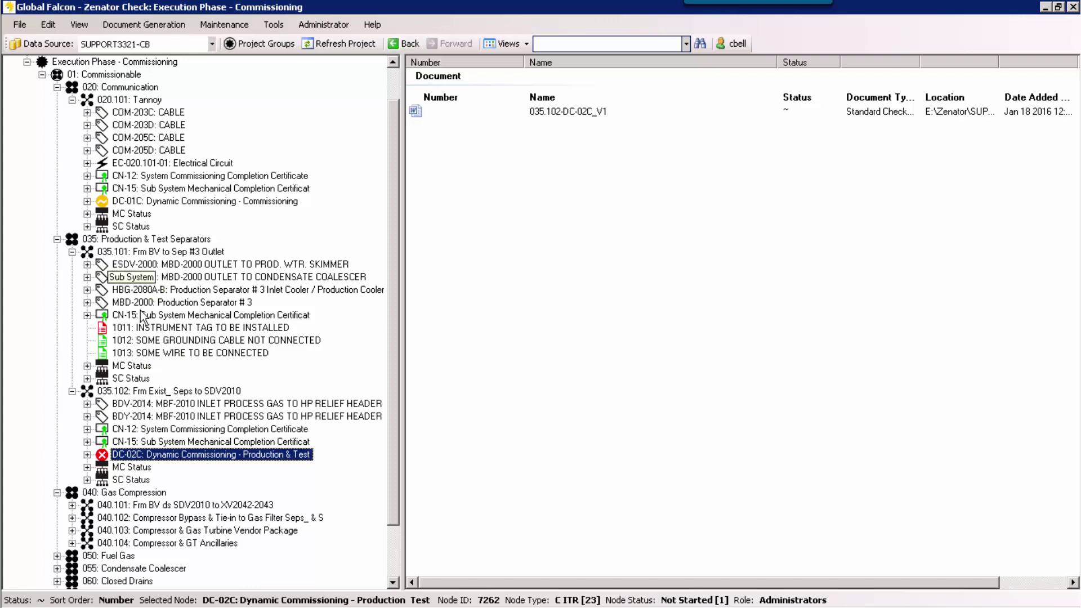
pyautogui.doubleClick(120, 380)
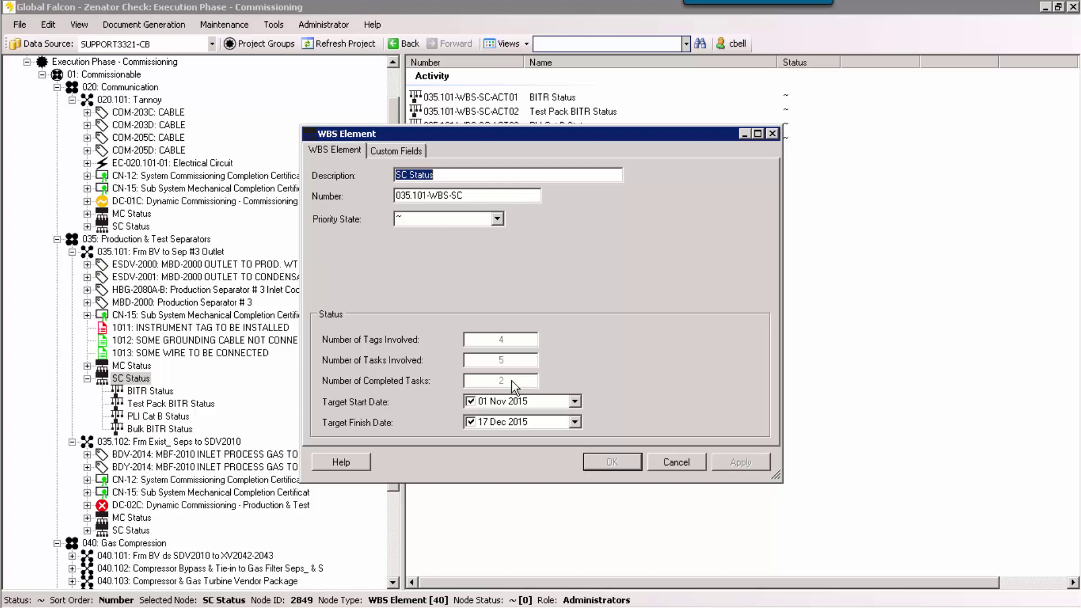
pyautogui.click(676, 460)
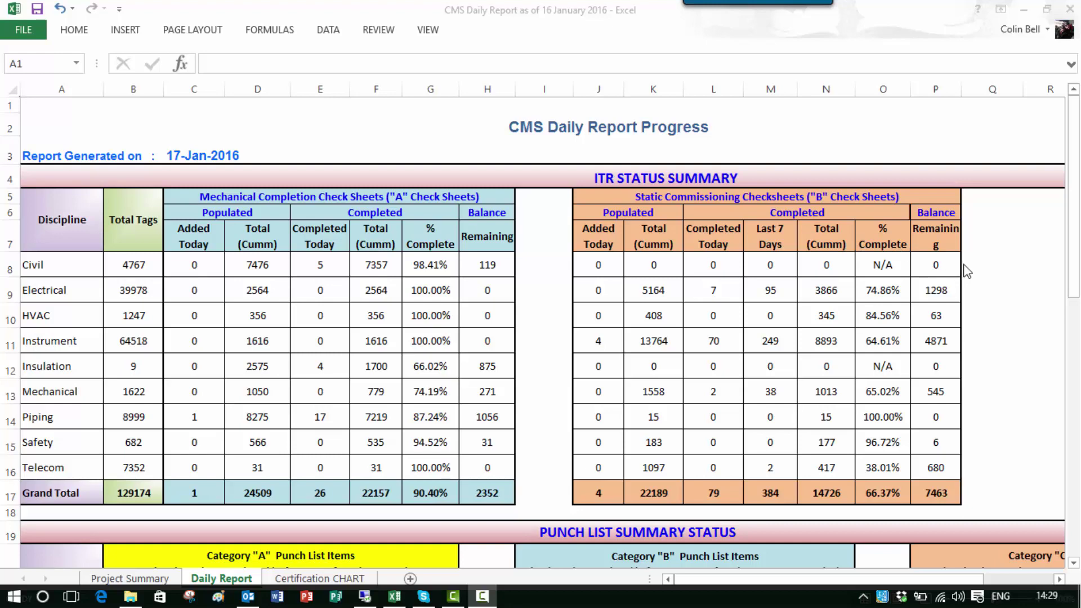
# In the CMS Daily Report workbook in Excel, examine the ITR and punch list summary tables of the Daily Report sheet
pyautogui.scroll(-3, 967, 272)
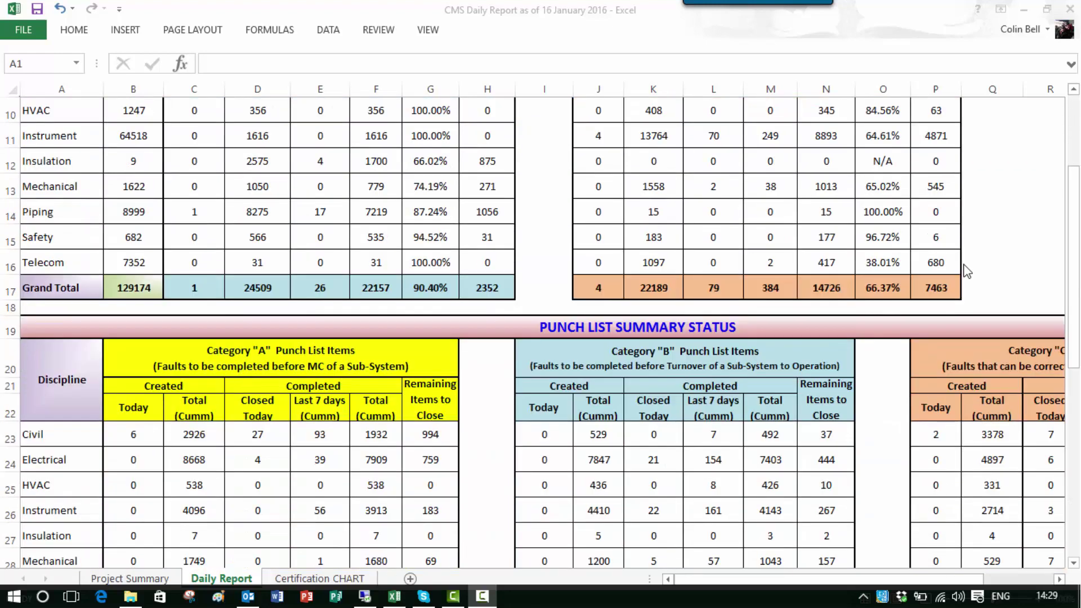
pyautogui.scroll(-1, 966, 272)
pyautogui.scroll(-1, 966, 271)
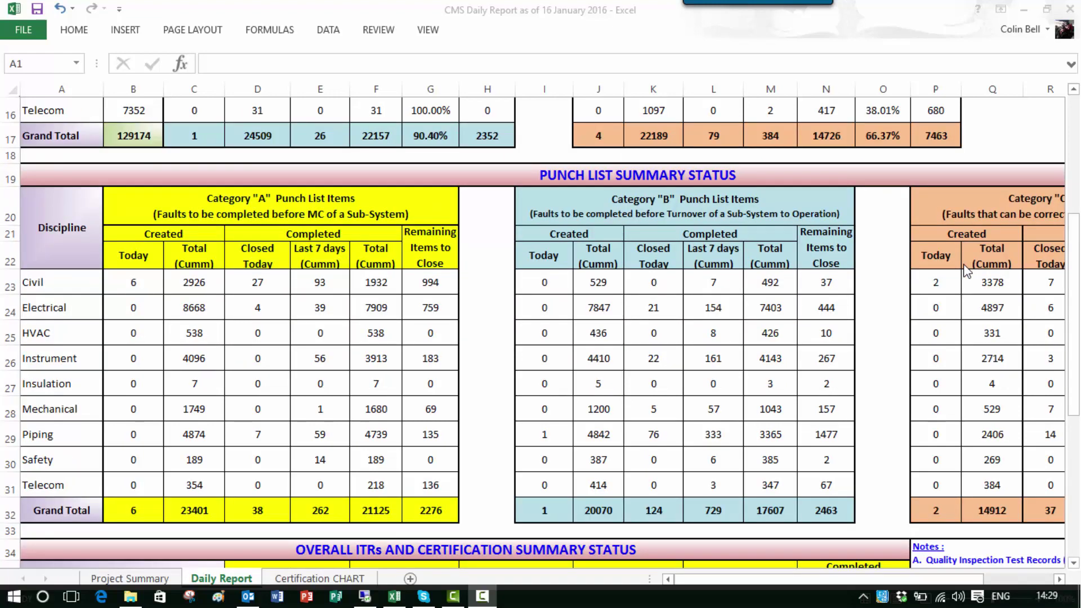
pyautogui.scroll(1, 967, 271)
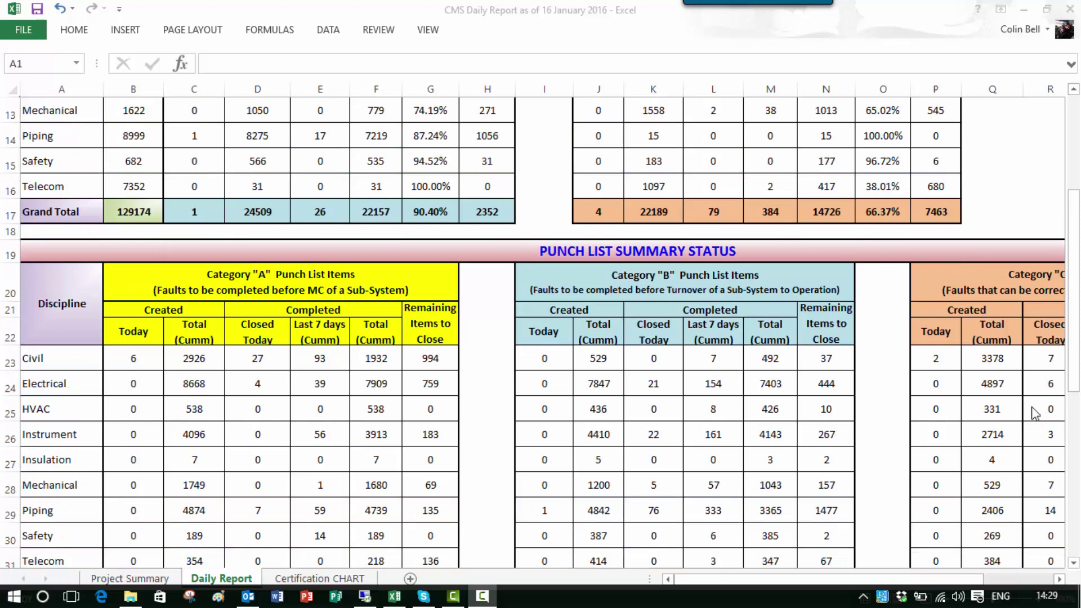
pyautogui.click(1077, 565)
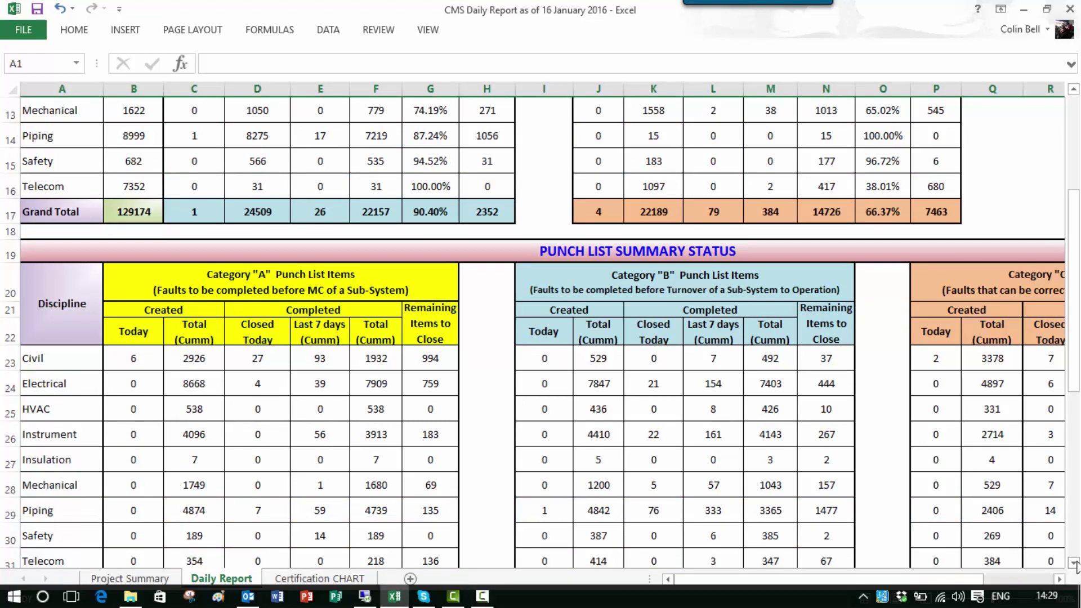
pyautogui.click(1077, 565)
pyautogui.click(1077, 565)
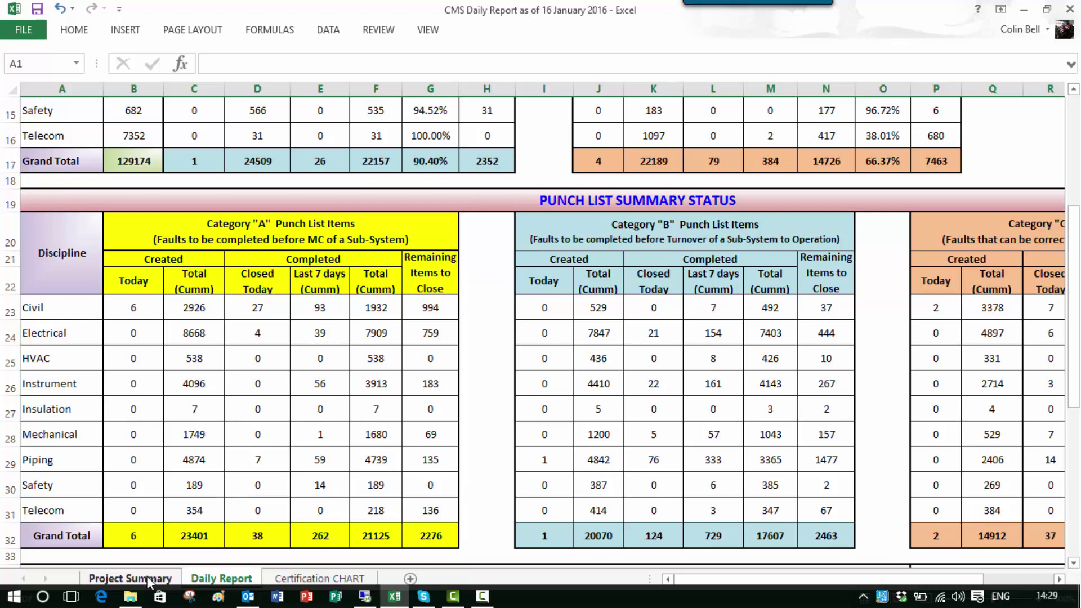
# View the Certification CHART sheet, then examine the Construction Completion and Systems Completion columns of the Project Summary sheet
pyautogui.click(286, 580)
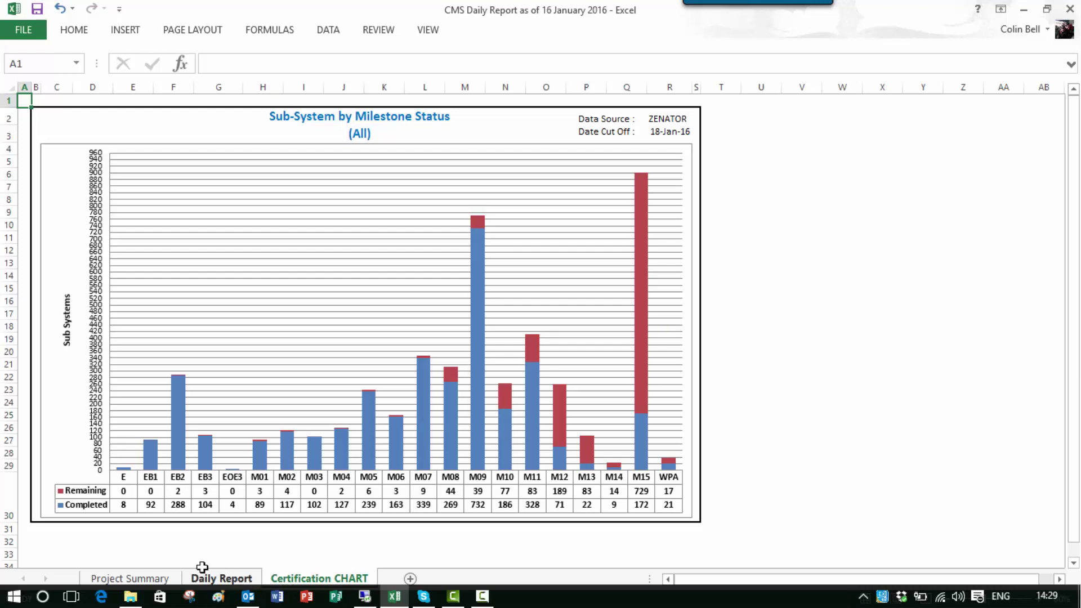
pyautogui.click(151, 580)
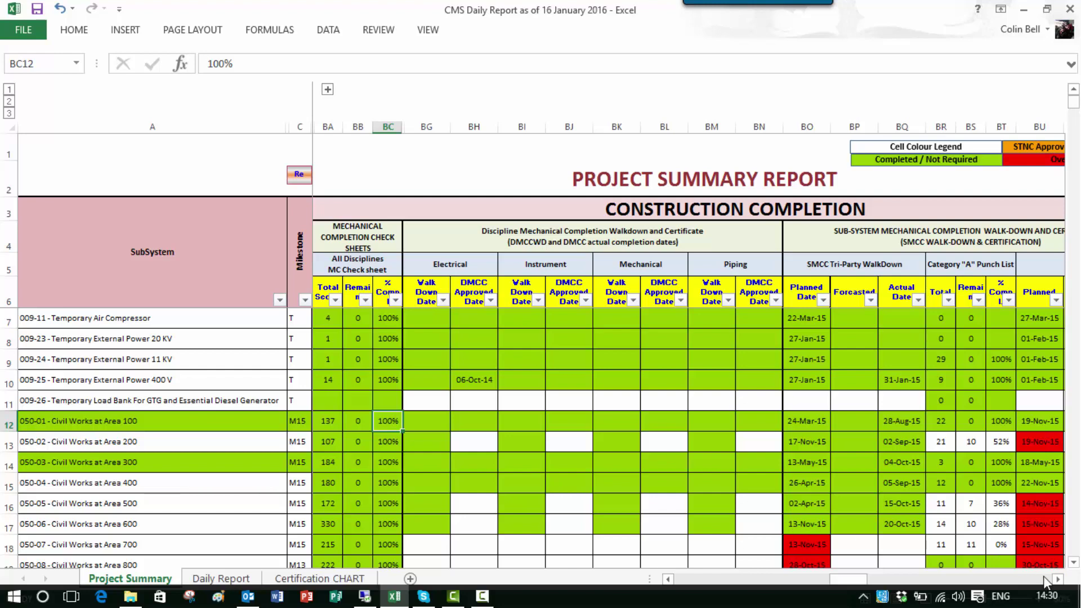
pyautogui.moveTo(1058, 583); pyautogui.dragTo(1058, 589)
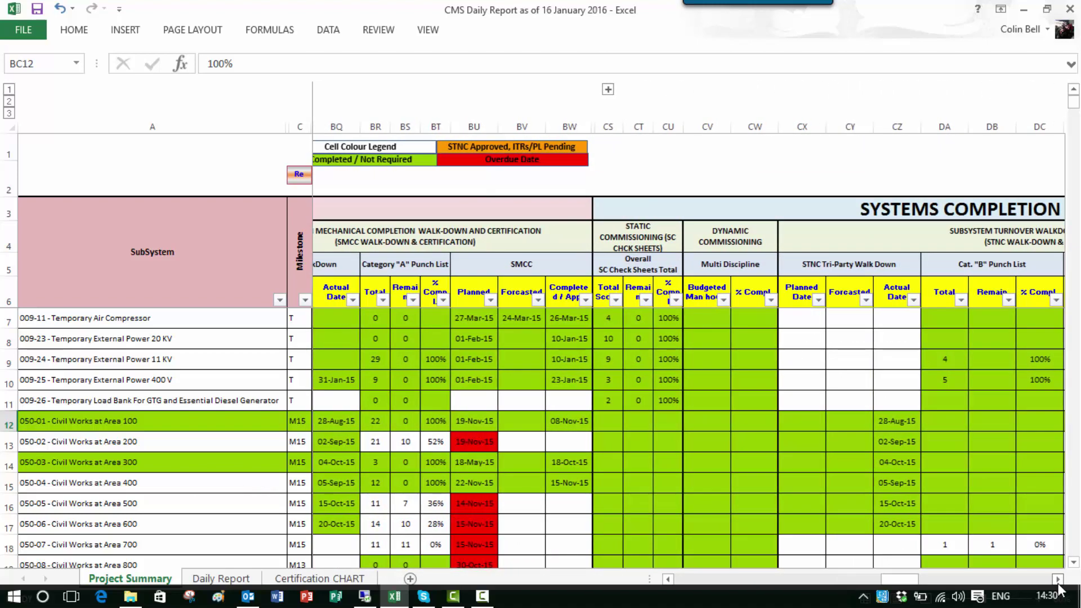
pyautogui.click(1059, 587)
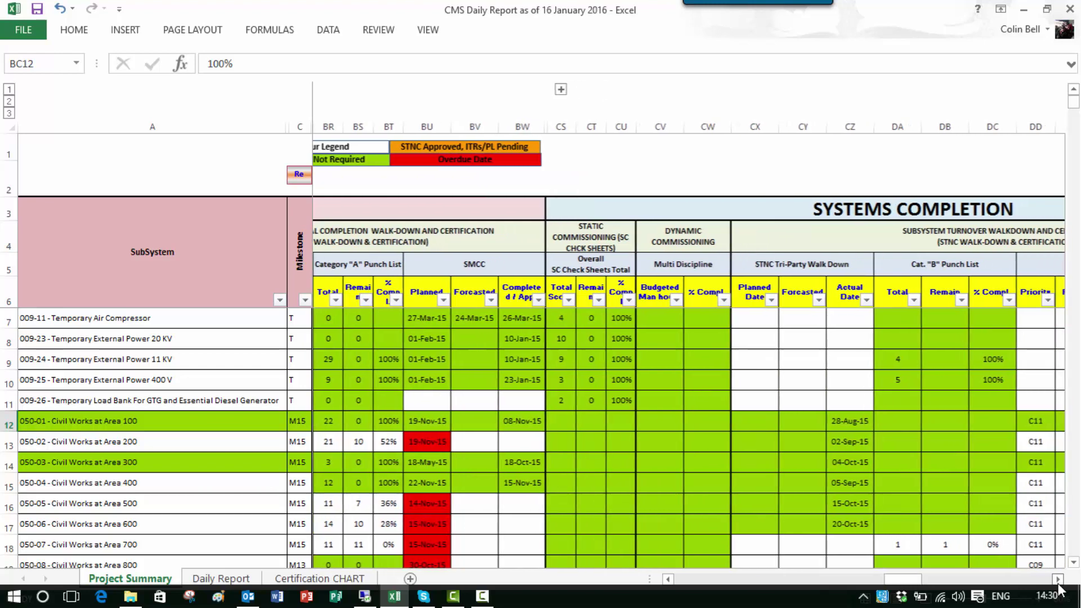
pyautogui.click(1059, 587)
pyautogui.click(1059, 587)
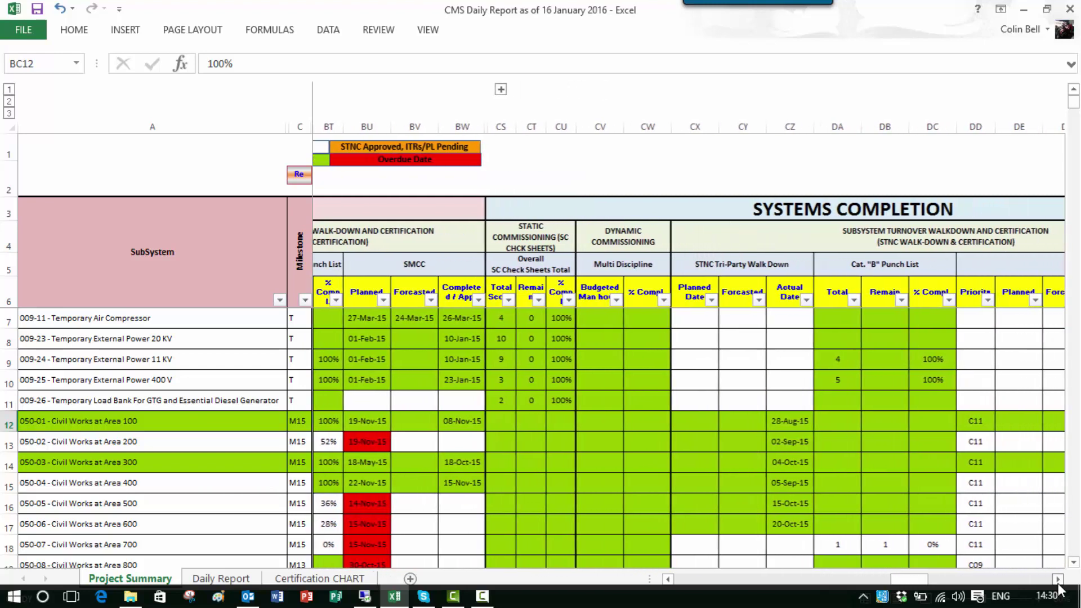
pyautogui.click(1059, 588)
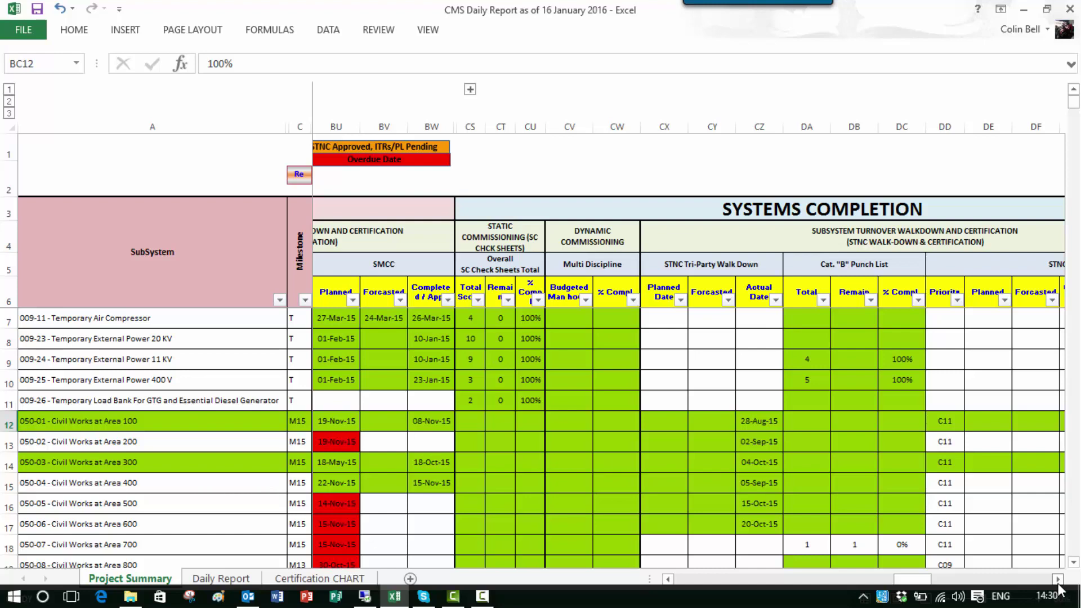
pyautogui.moveTo(920, 588); pyautogui.dragTo(896, 589)
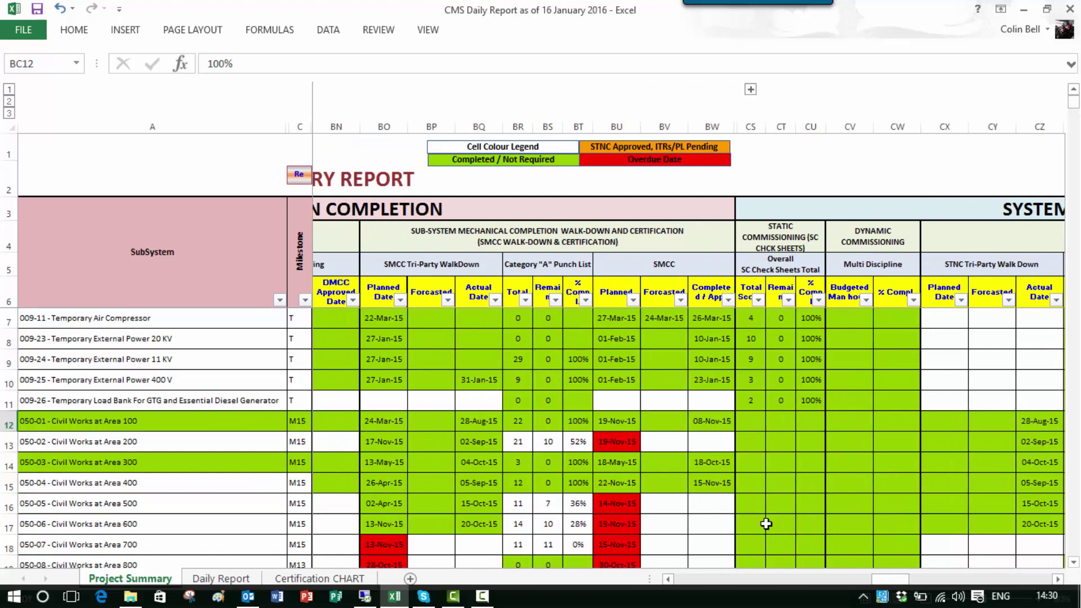
pyautogui.moveTo(874, 583); pyautogui.dragTo(688, 580)
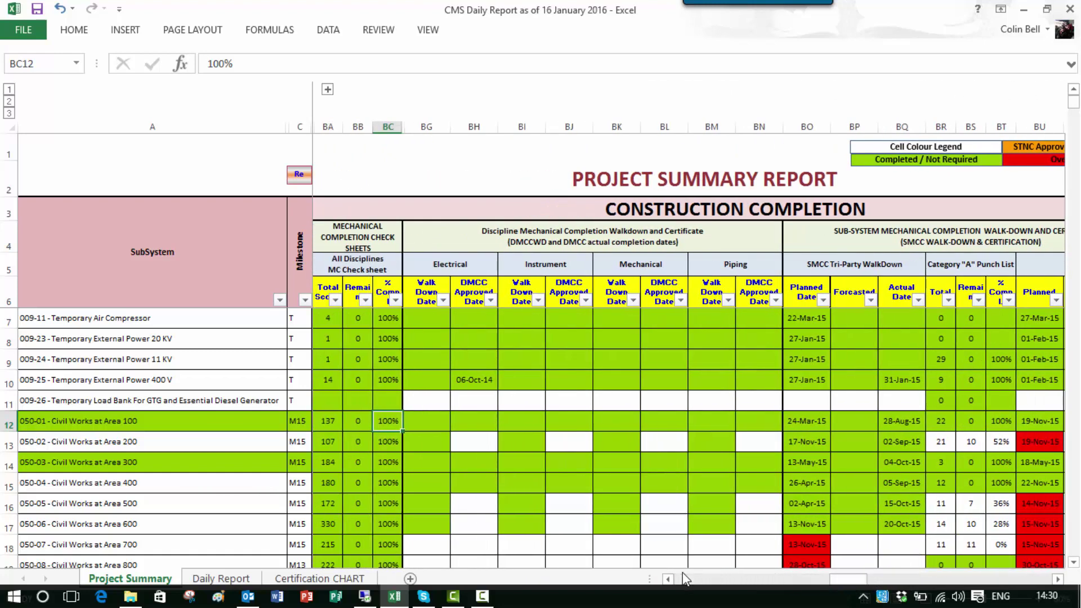